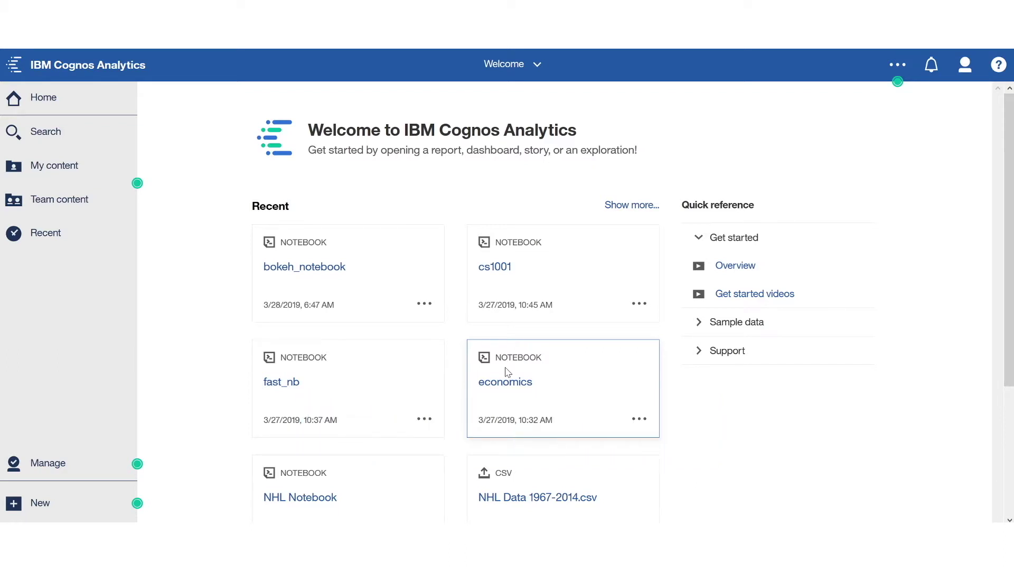
Step: Create a new Python 3 notebook and bring up the dataset import choices
click(42, 507)
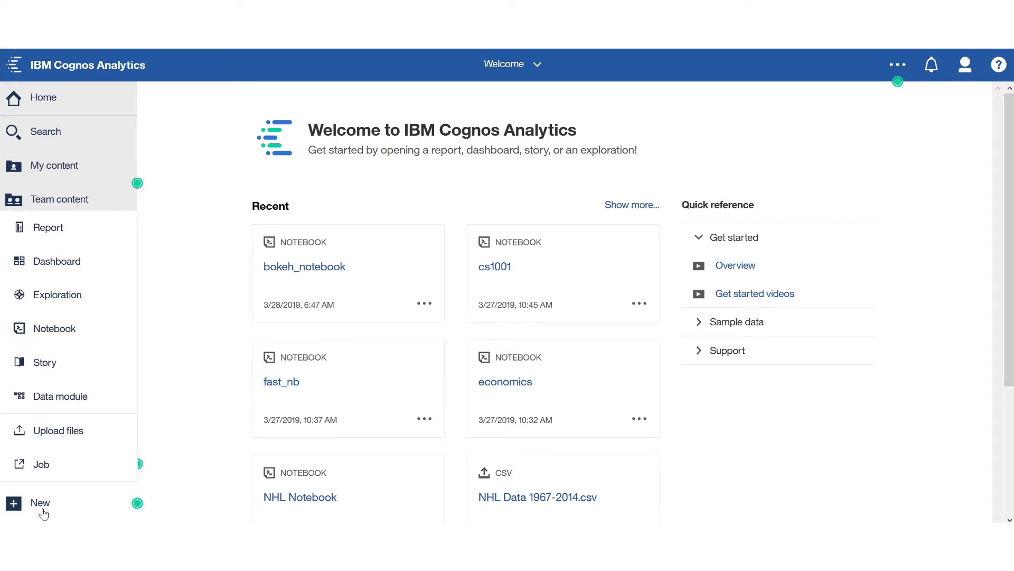
click(55, 328)
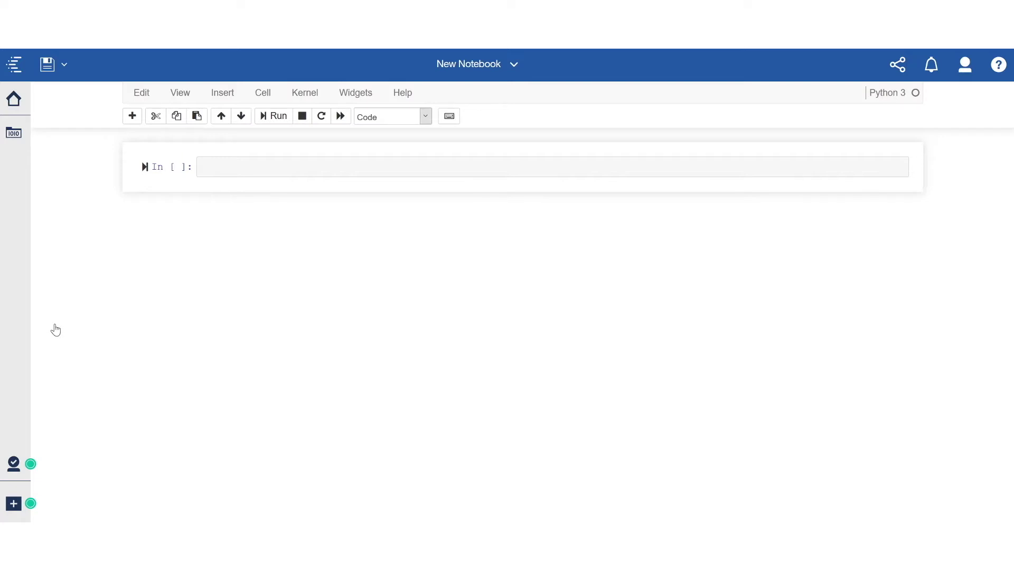
click(15, 140)
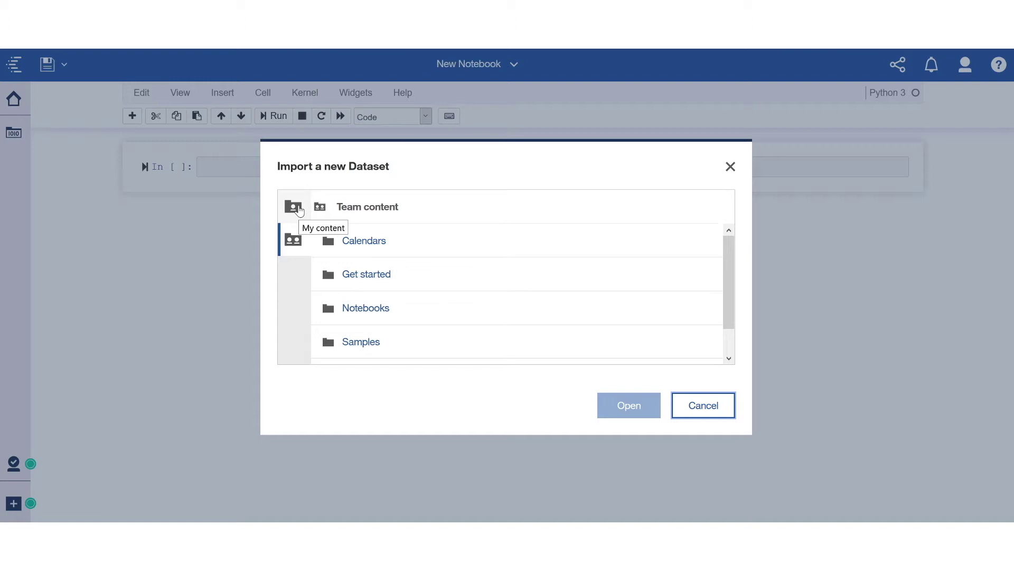
Step: Insert and run code that reads NHL Data 1967-2014.csv from My content into data
click(298, 210)
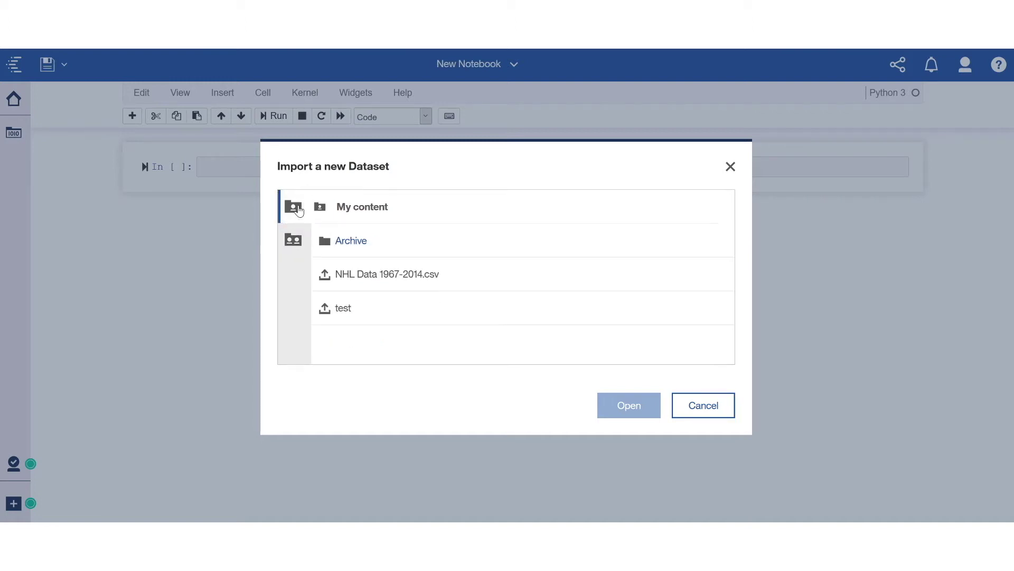
click(412, 283)
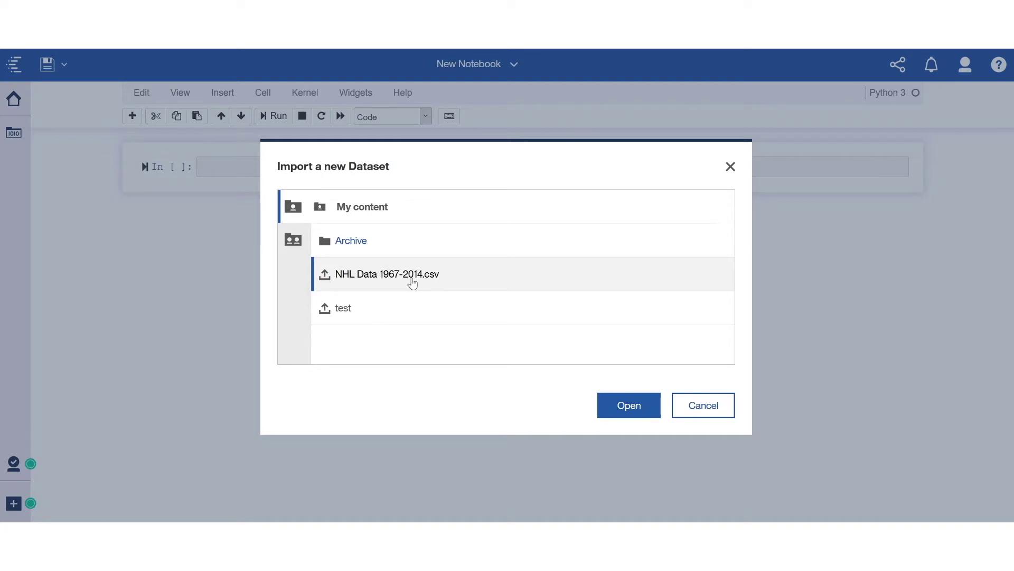
click(609, 408)
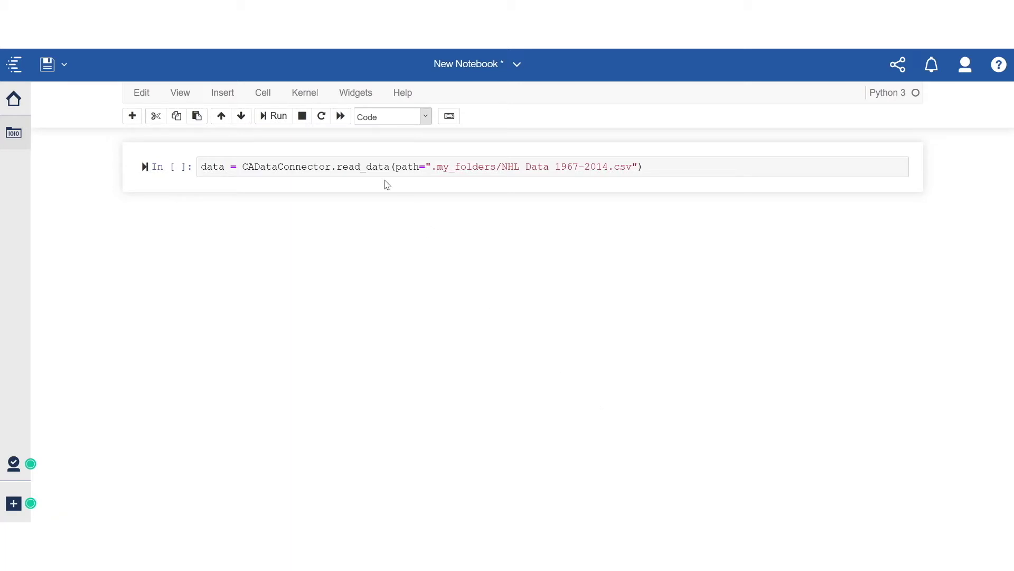
click(265, 120)
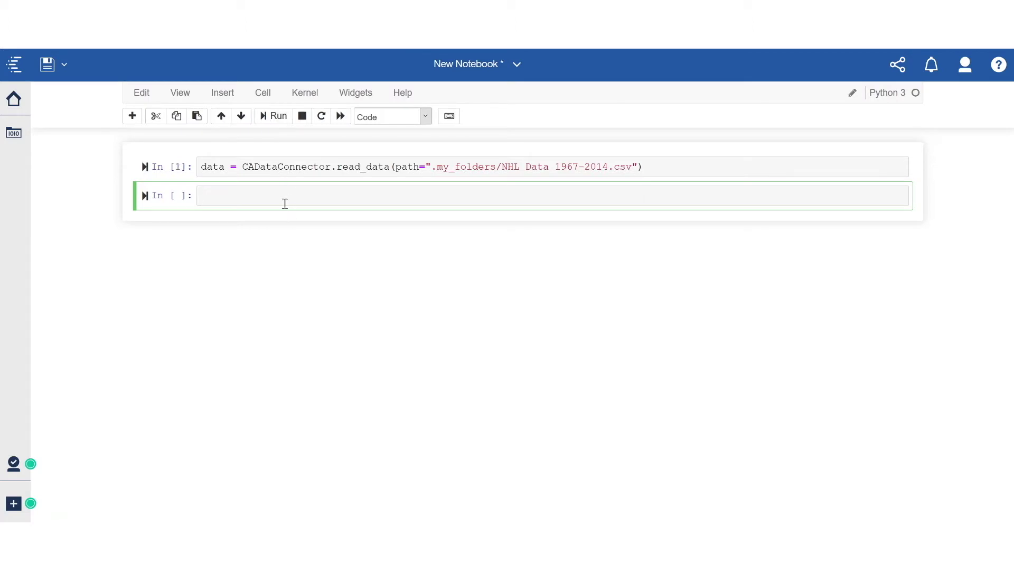
Step: Run data.head() in the next cell to preview the first five NHL rows
text(data.head())
key(shift+Return)
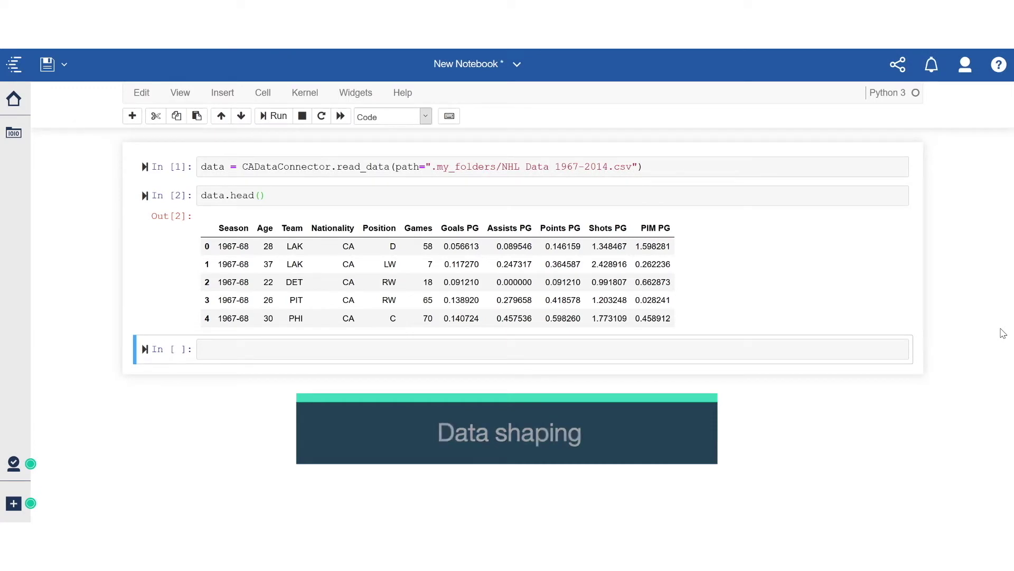
Step: Import numpy as np, then run code excluding TOT rows and averaging Points PG by age up to 44
click(632, 356)
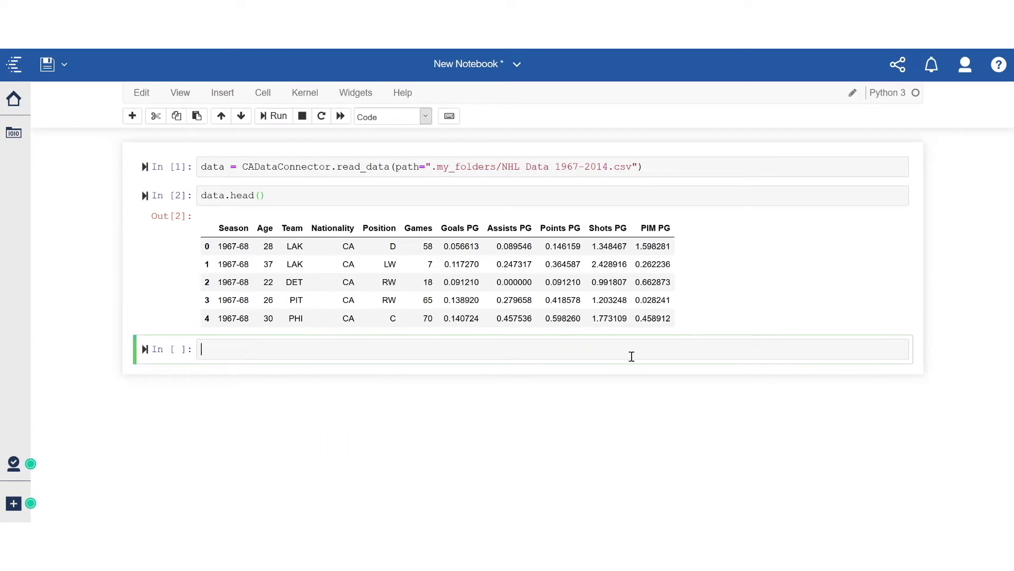
text(import numpy as np)
click(278, 116)
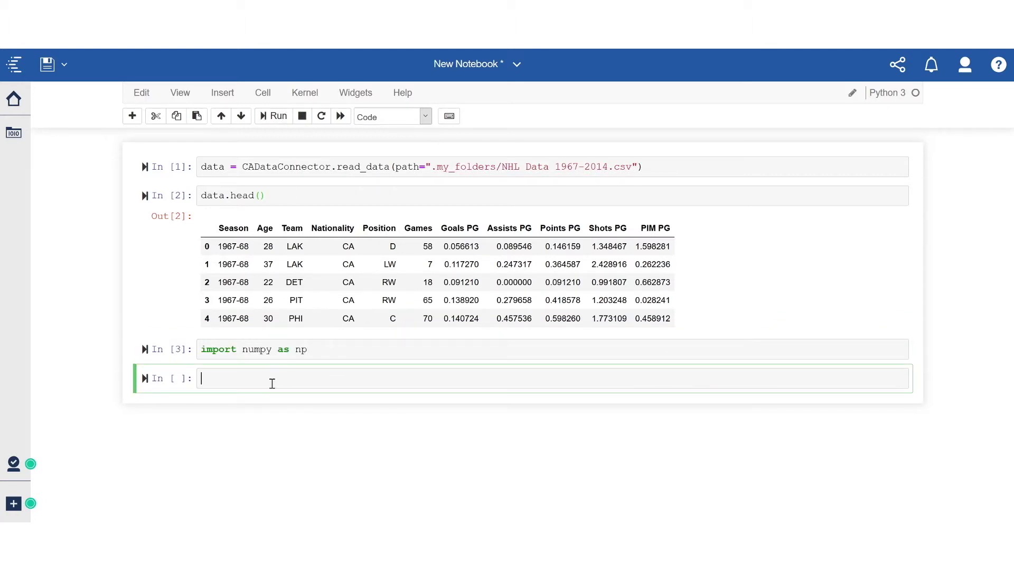
text(data = data[data.Team != 'TOT']  ages = data[data.Age <= 44].groupby(['Age'])['Points PG'].agg([np.mean]).rename(columns={'mean': 'Points per Game'}))
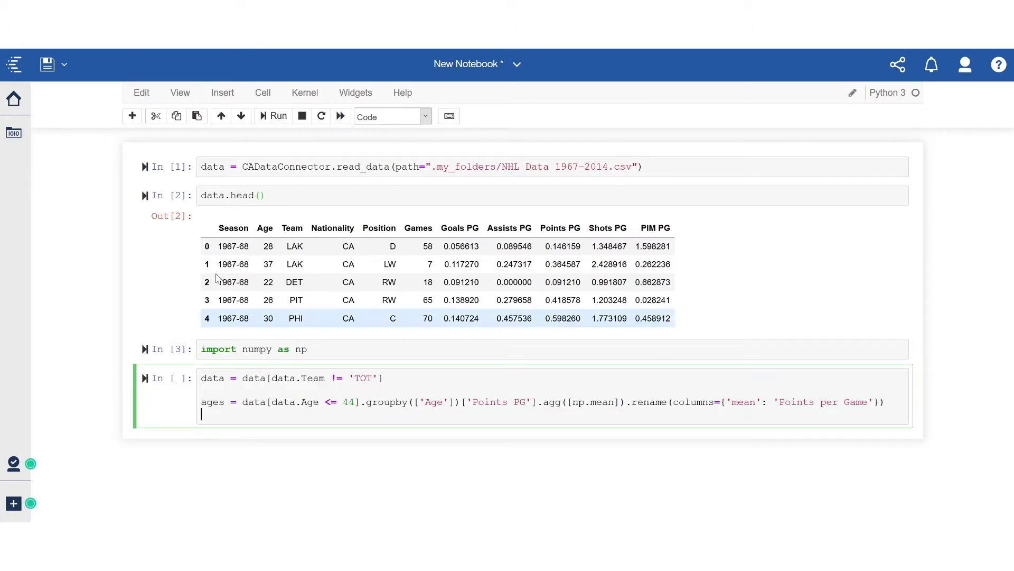
click(264, 117)
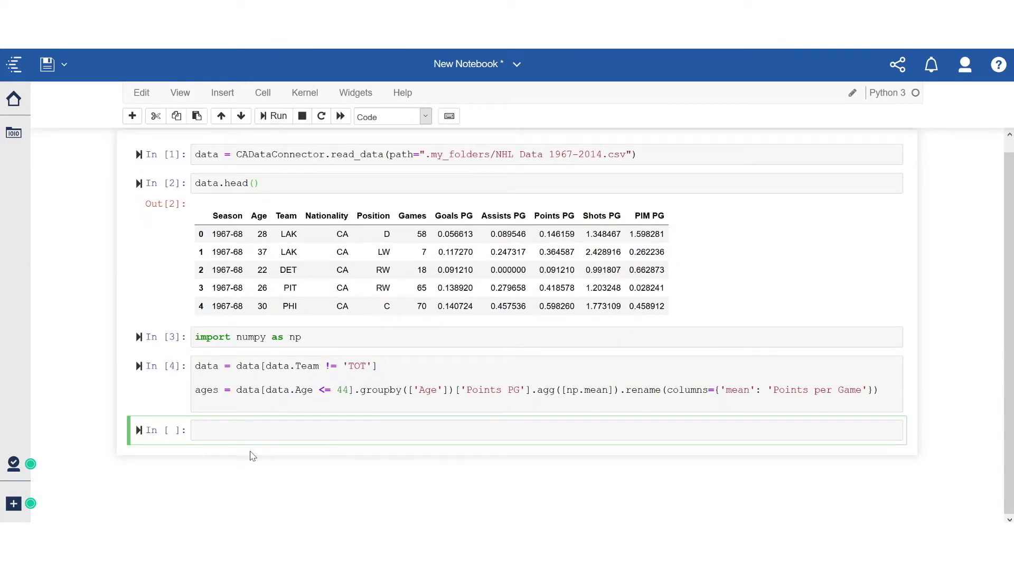
Step: Run ages.head() to show the average points for ages 18–22
text(ages.head())
click(275, 117)
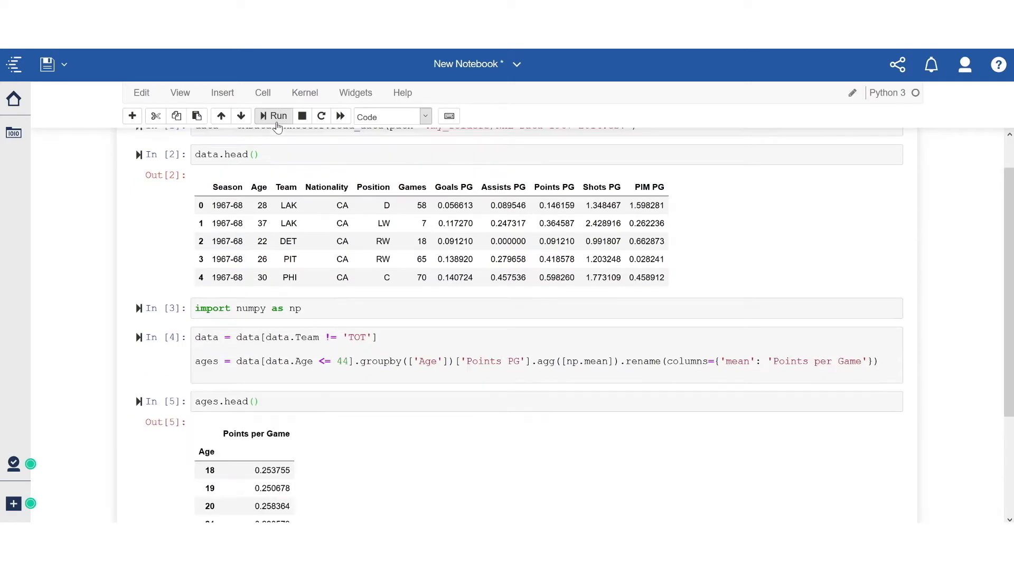
scroll(450, 288, down, 2)
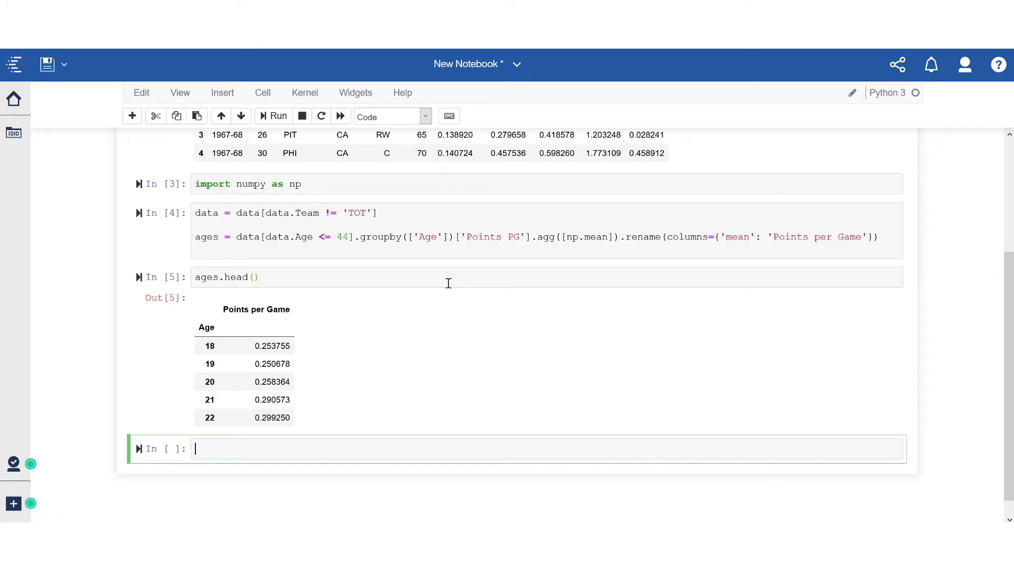
click(588, 429)
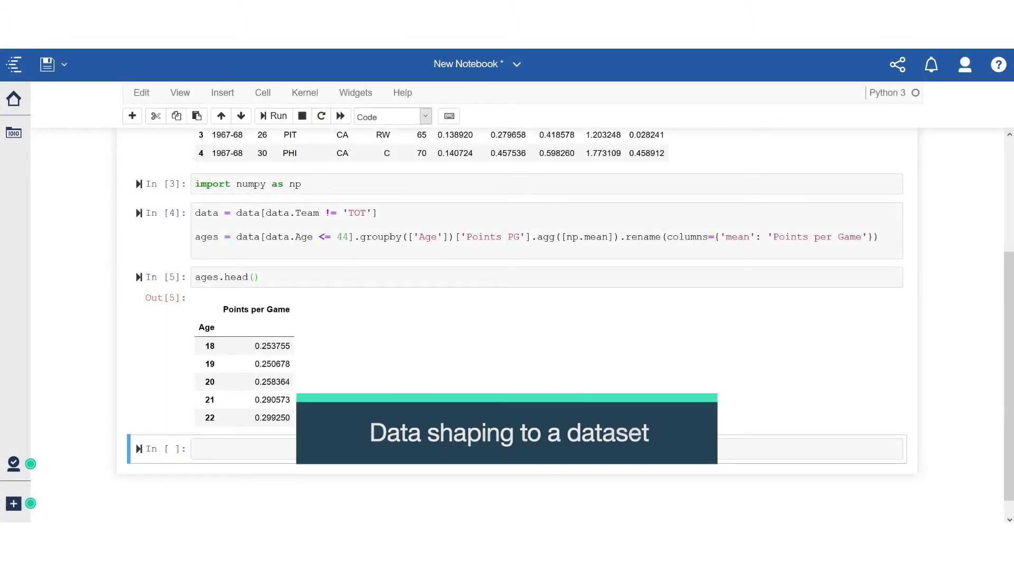
Step: Run CADataConnector.write_data(ages) saving the table to .my_folders/NHL ages data
click(506, 454)
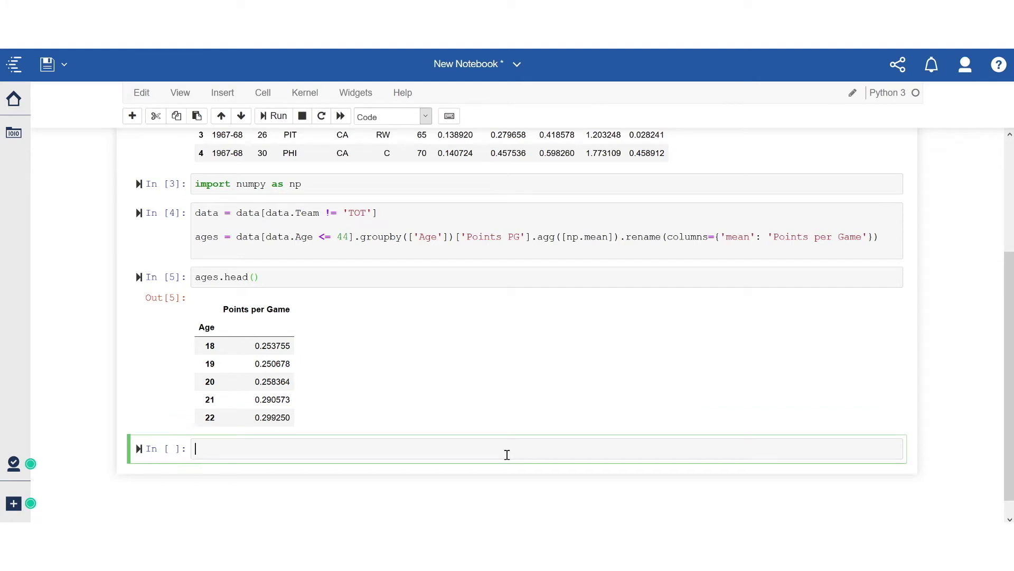
text(CADataConnector.write_data(ages, path=".my_folders/NHL ages data"))
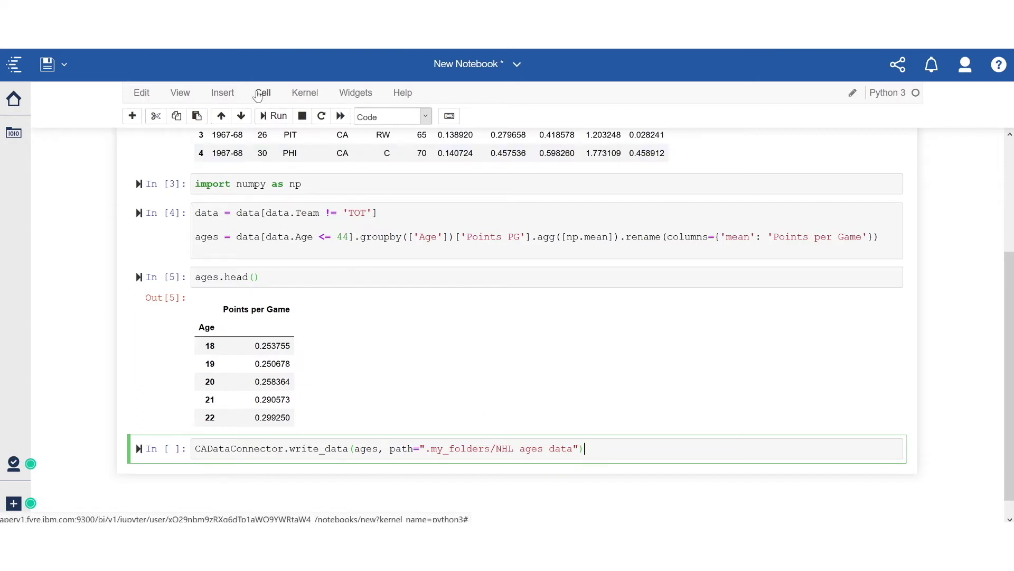
click(275, 116)
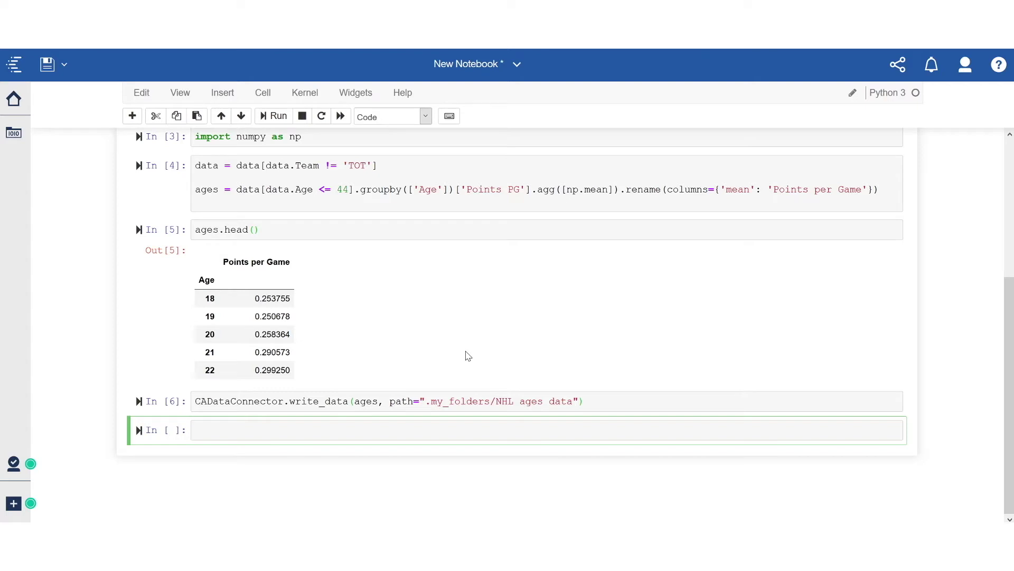
Step: Create a dashboard from NHL ages data in My content using the blank single-panel tabbed template
click(463, 73)
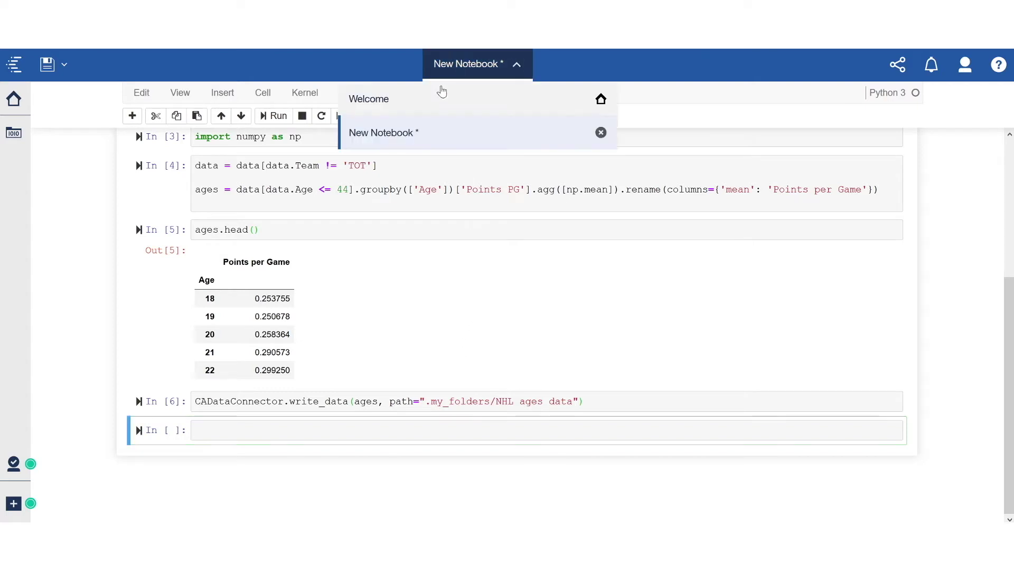
click(443, 98)
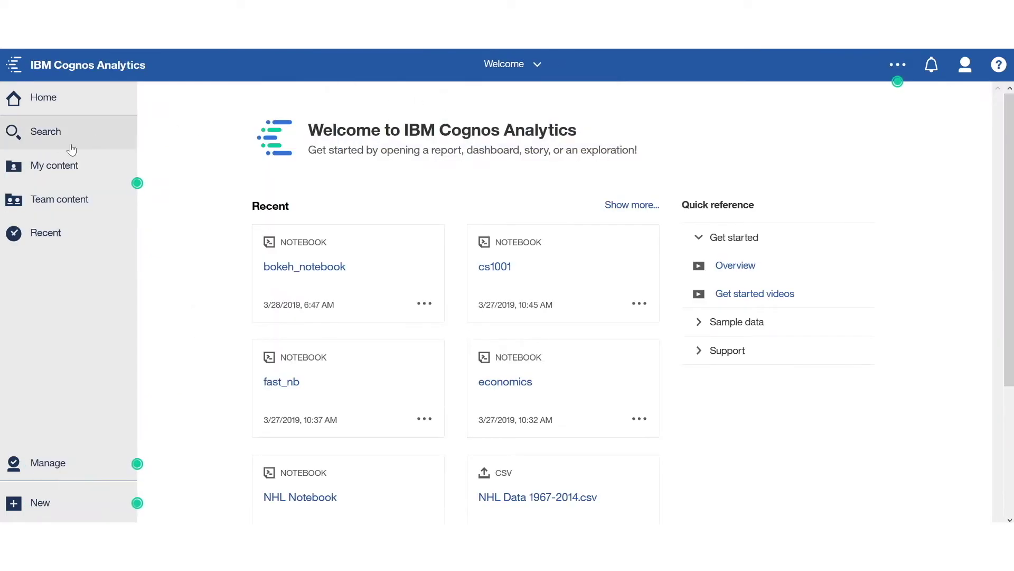
click(55, 167)
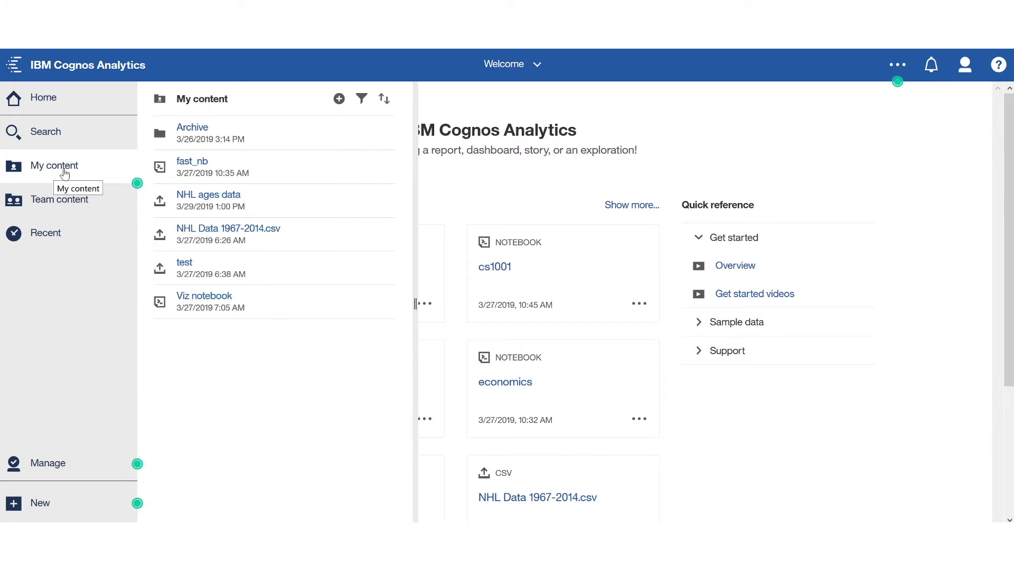
click(384, 202)
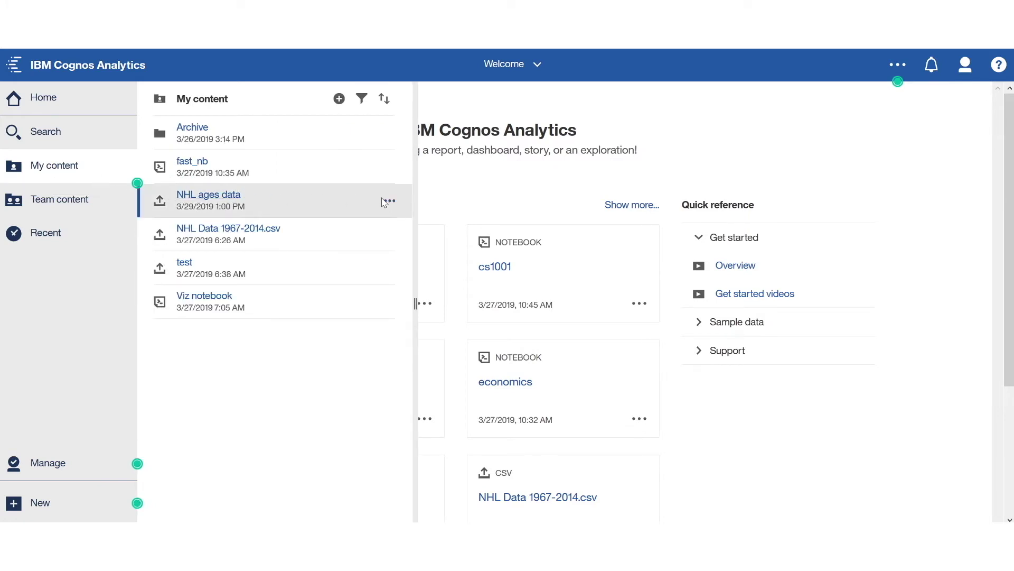
click(388, 202)
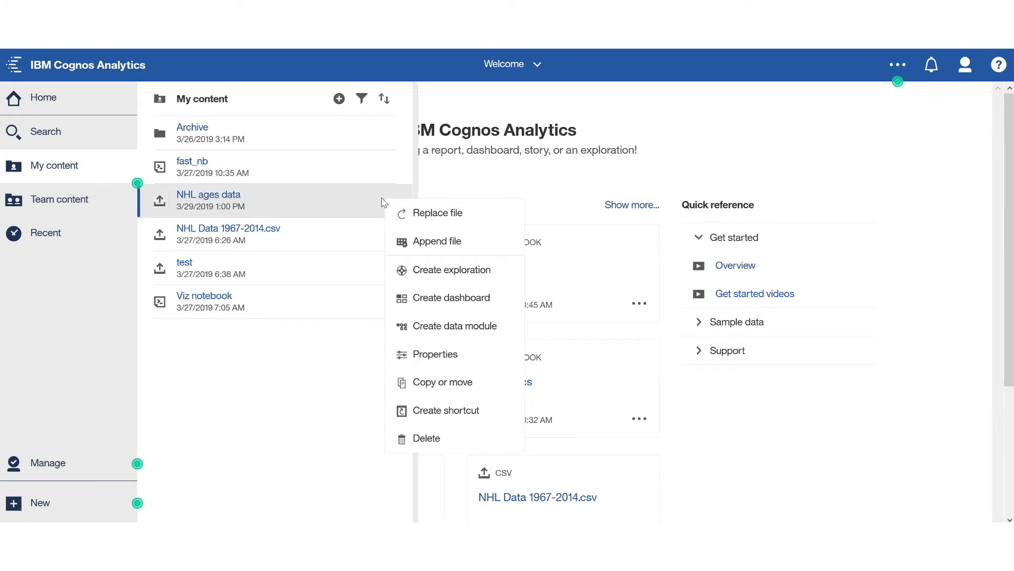
click(447, 305)
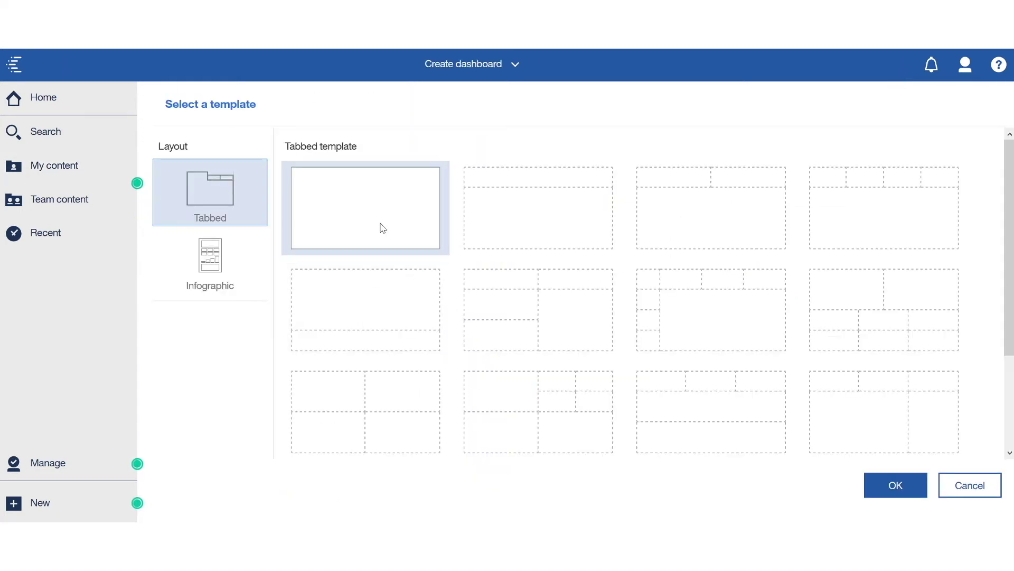
double_click(383, 227)
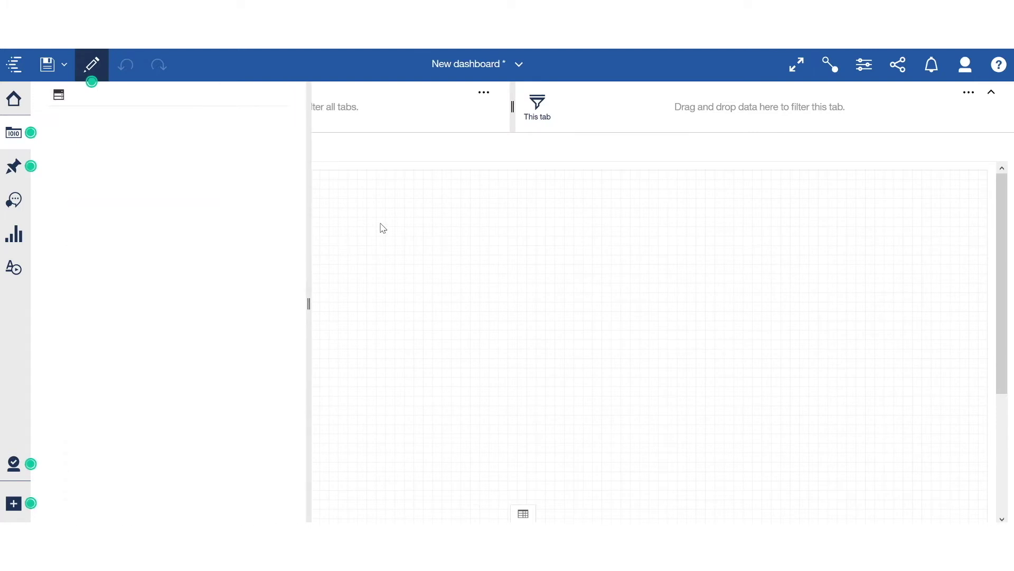
Step: Chart Age against Points per Game as a line chart on Tab 1, then return to New Notebook
click(121, 176)
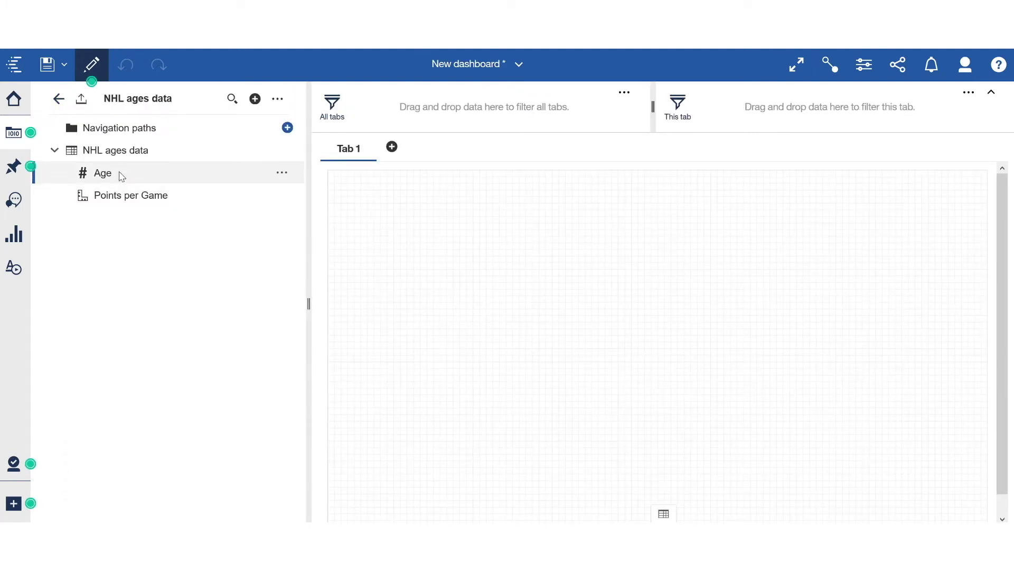
ctrl+click(115, 194)
drag(147, 172, 334, 191)
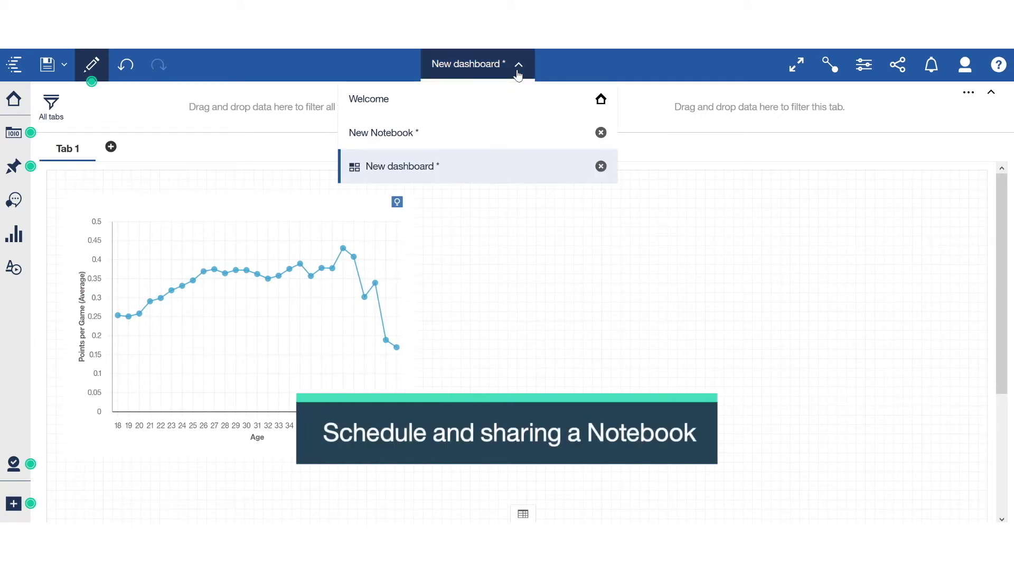
click(423, 132)
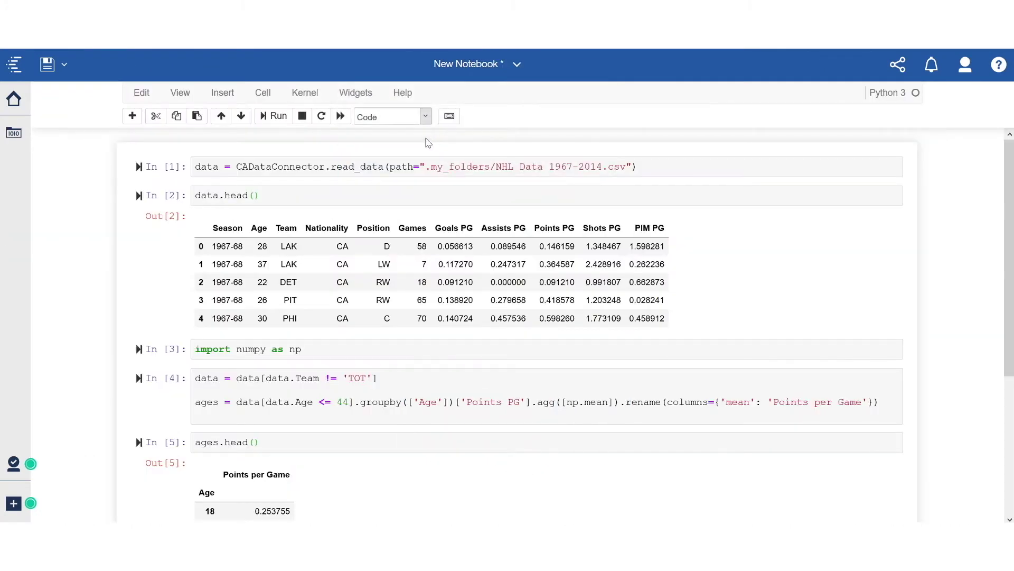
Step: Save the notebook to My content as 'NHL notebook' and return to the Welcome page
click(64, 64)
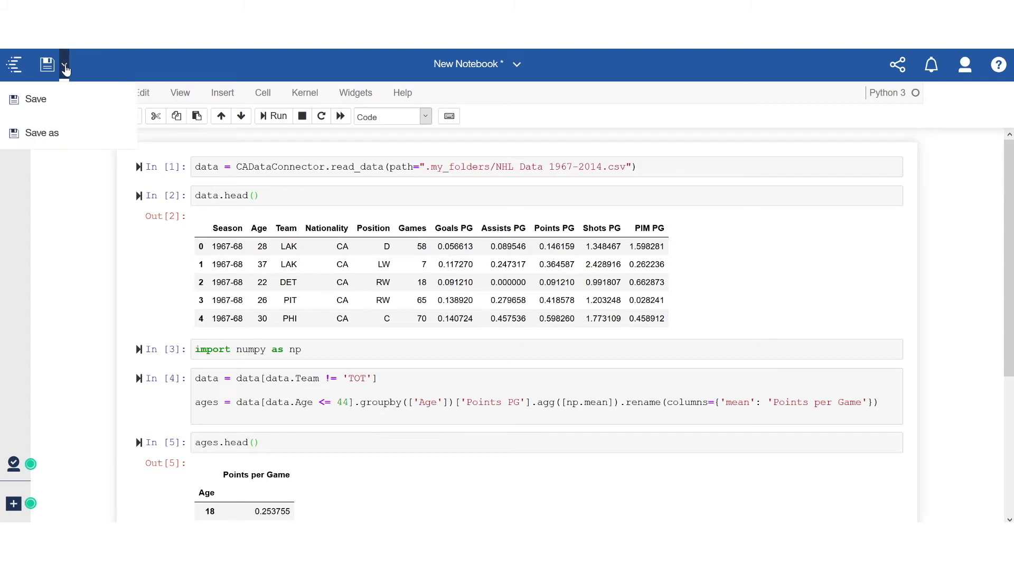
click(44, 134)
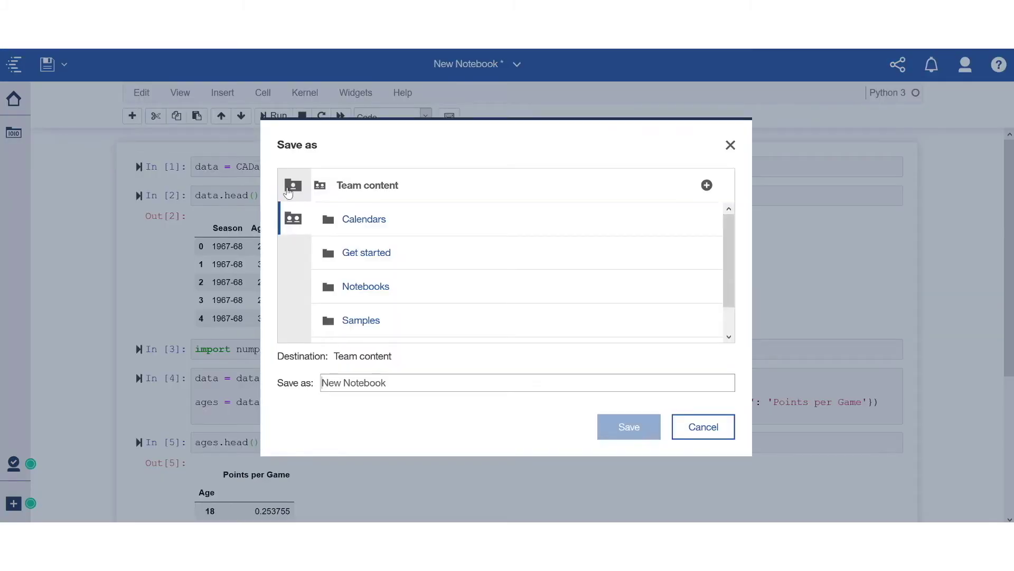
click(289, 191)
drag(396, 382, 299, 368)
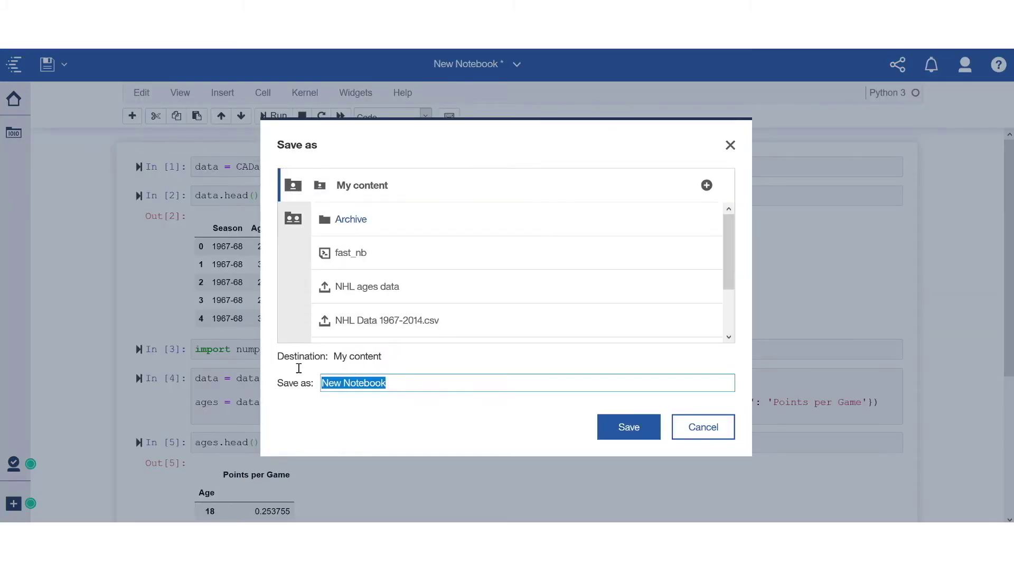
text(NHL)
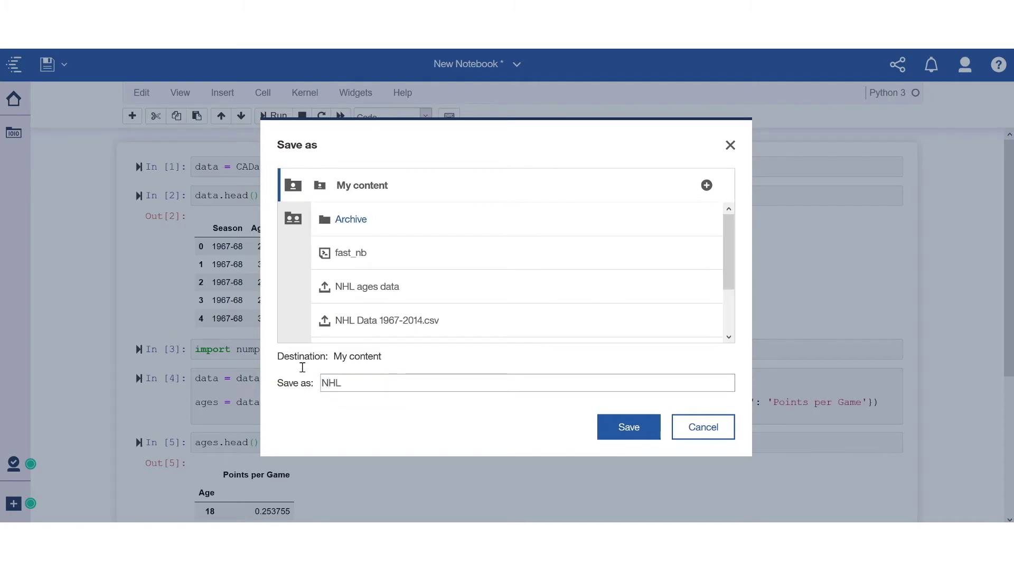
text( notebook)
click(641, 427)
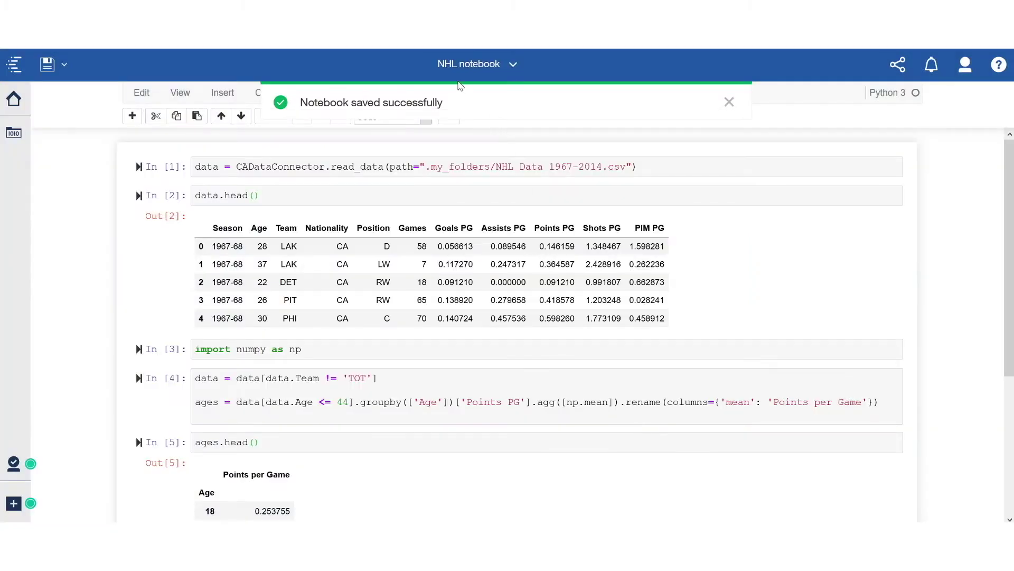
click(456, 70)
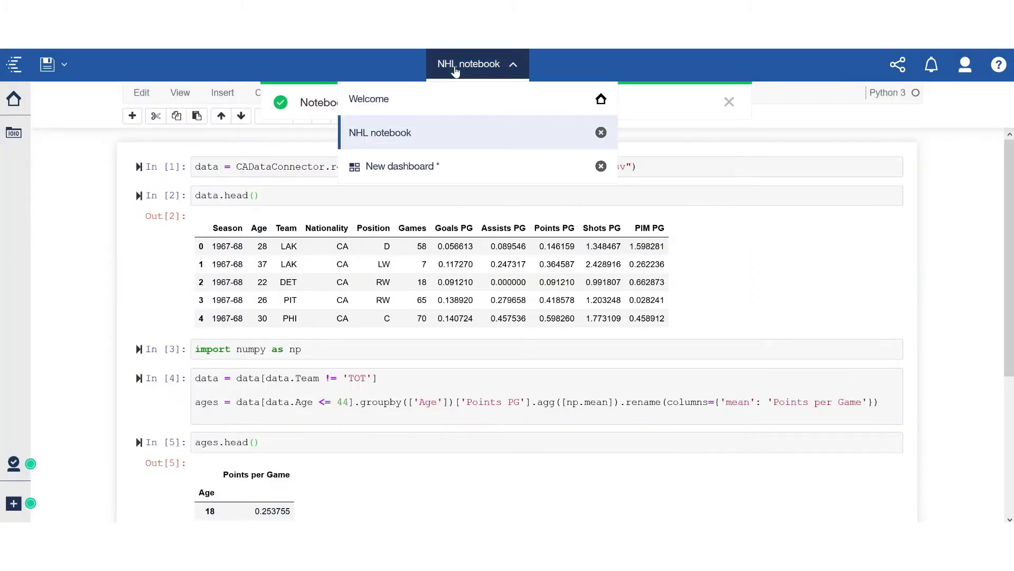
click(426, 99)
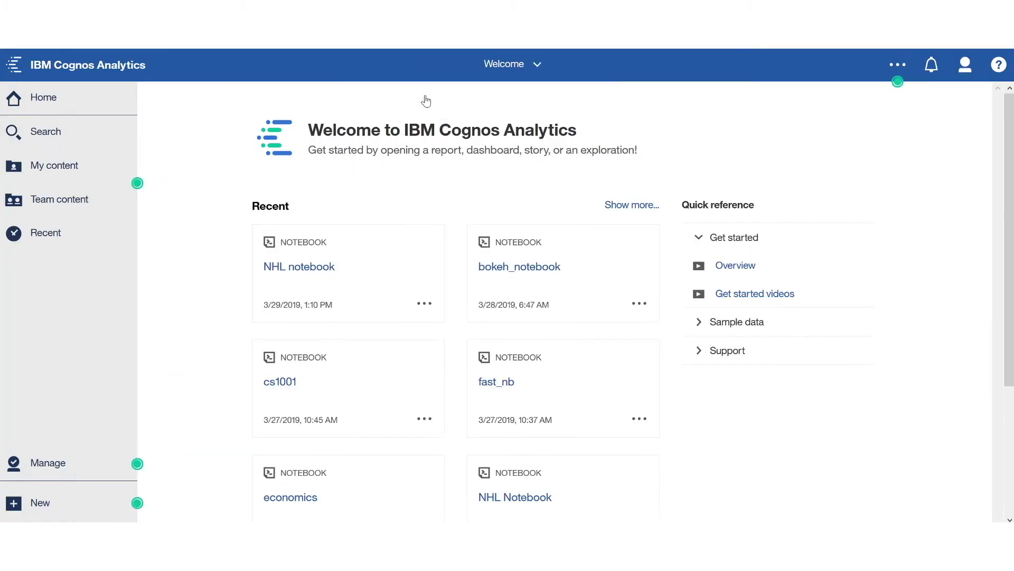
Step: In My content, view NHL notebook's share link and embed code, then reopen its actions
click(38, 178)
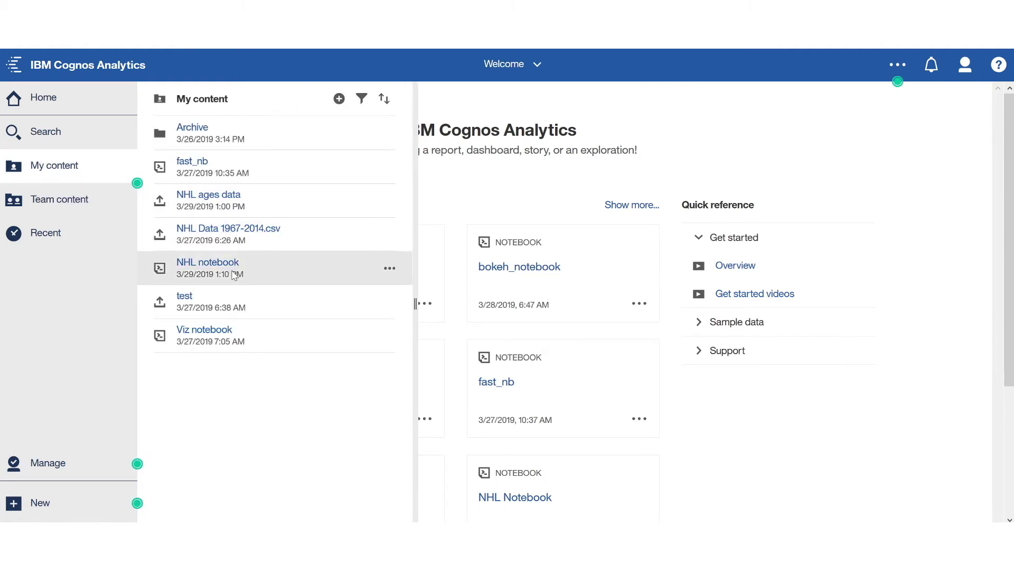
click(391, 270)
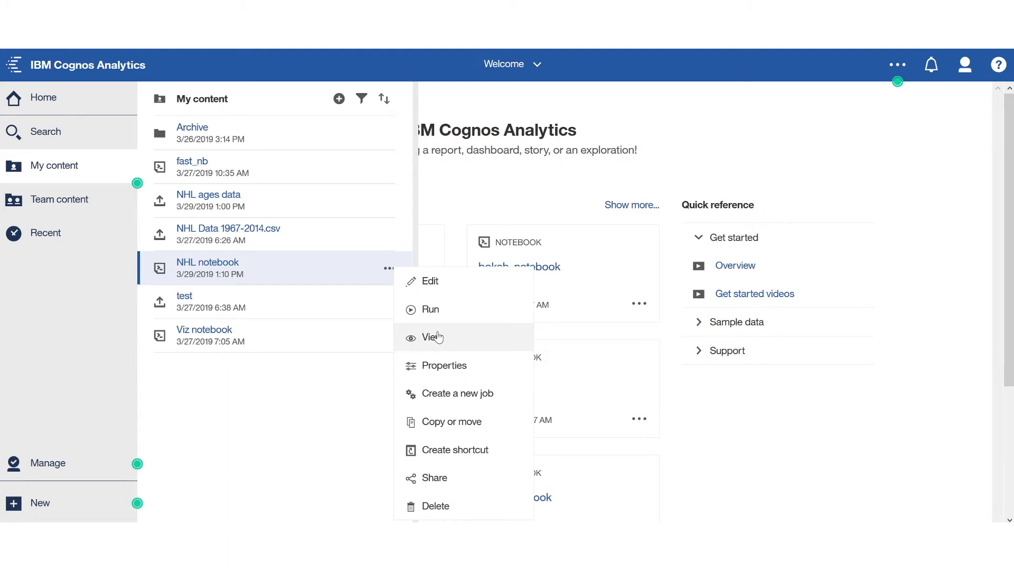
key(Escape)
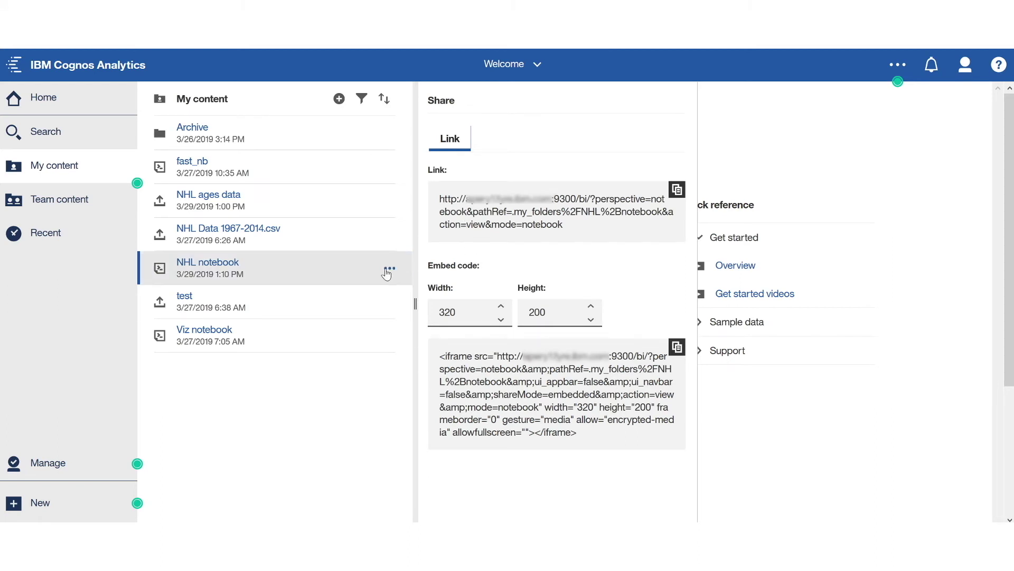
click(391, 270)
click(391, 271)
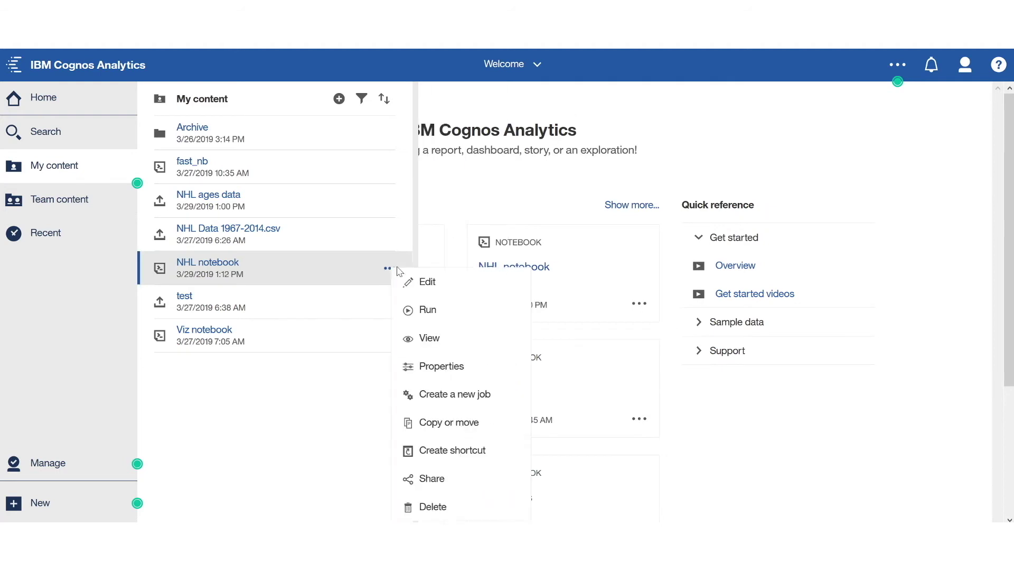
Step: Give NHL notebook a weekly Friday 1:16 PM schedule from 2019-03-29 to 2019-06-29
click(432, 370)
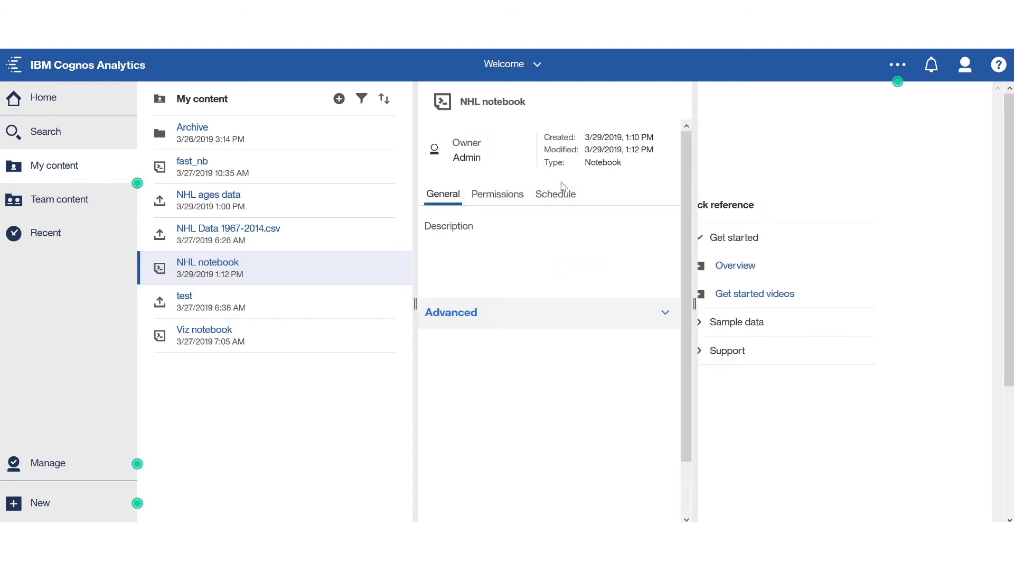
click(560, 199)
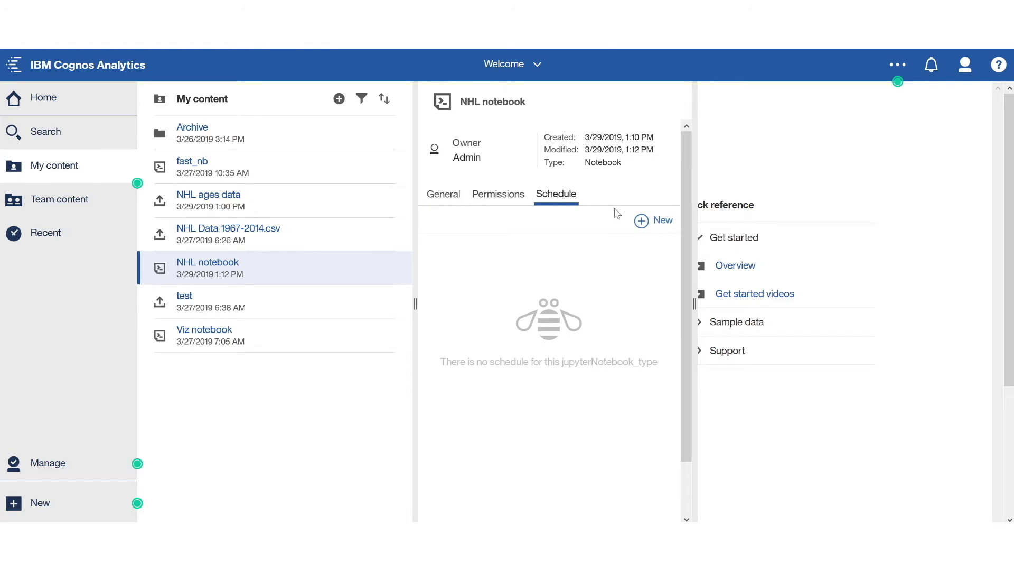
click(642, 225)
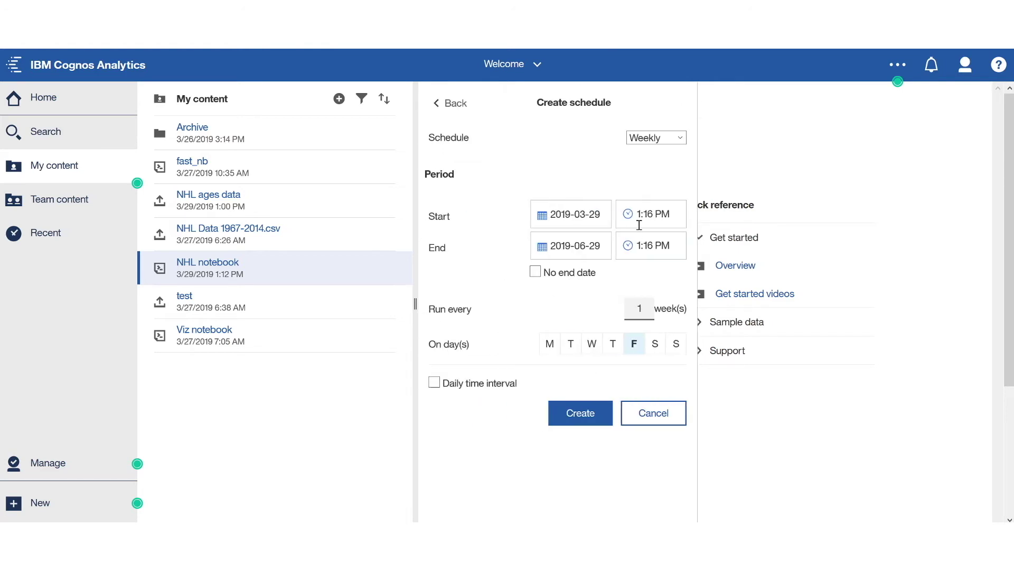
click(595, 424)
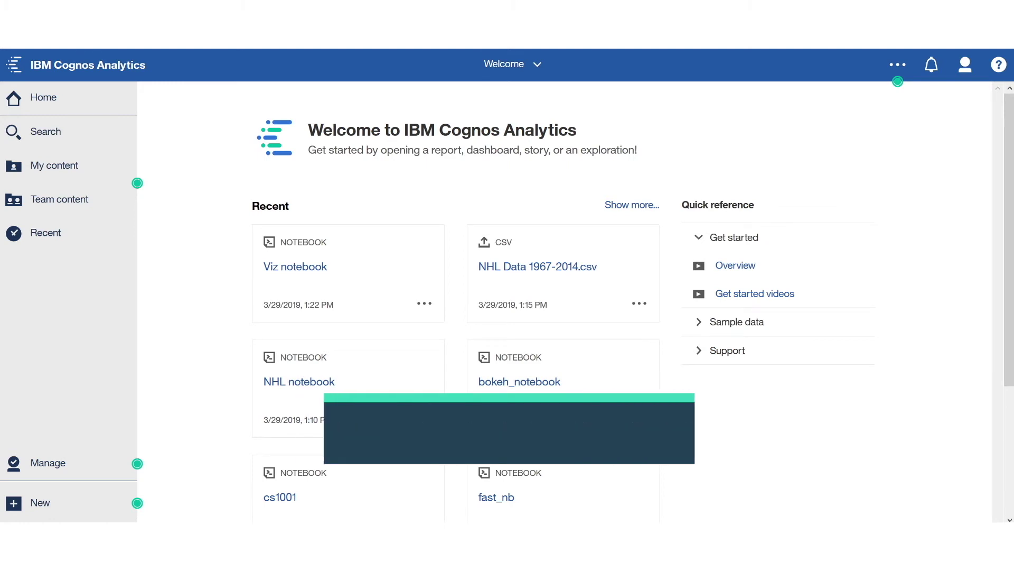
Step: Open the Viz notebook and run all of its cells
click(337, 280)
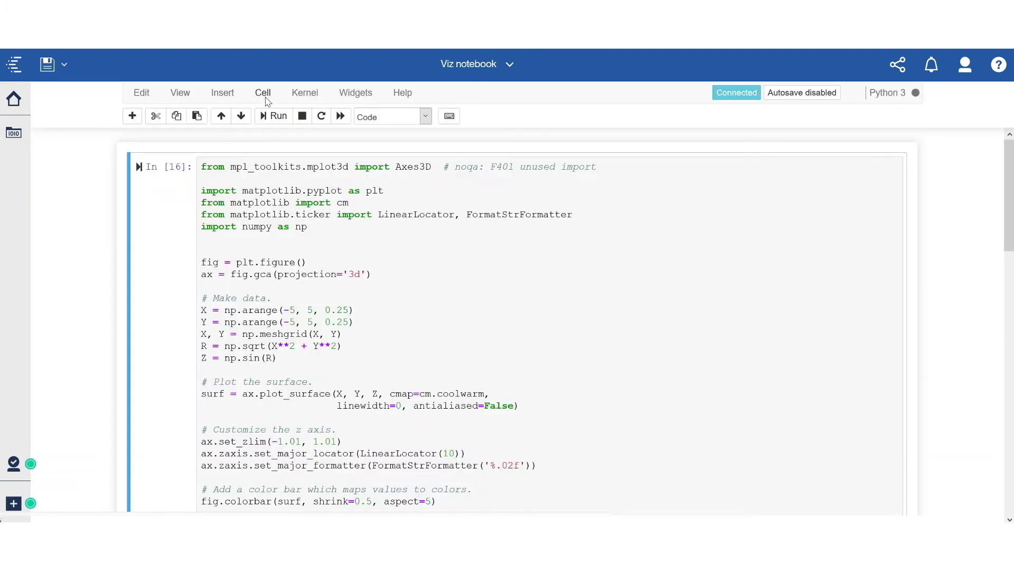
click(263, 93)
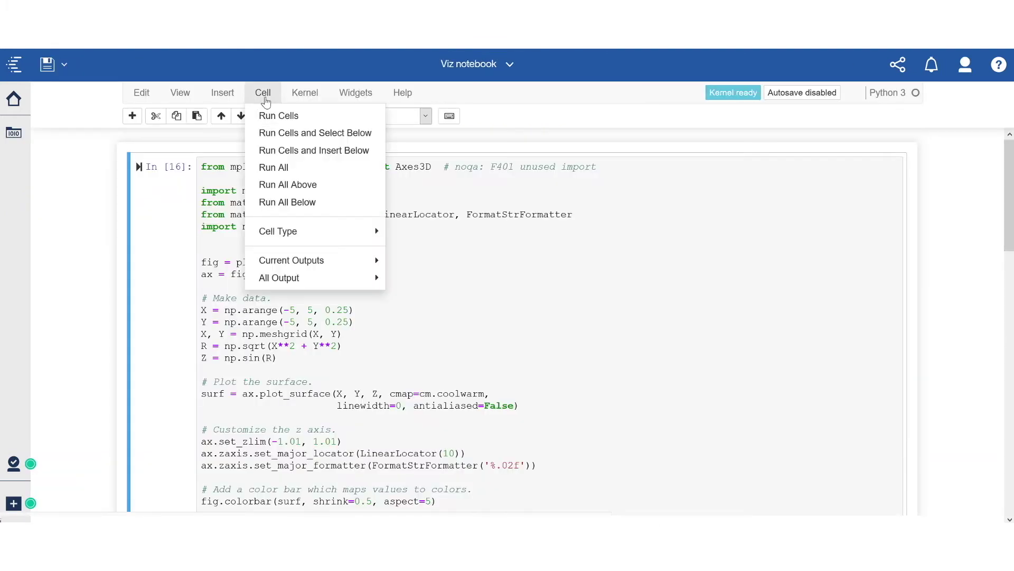
click(271, 168)
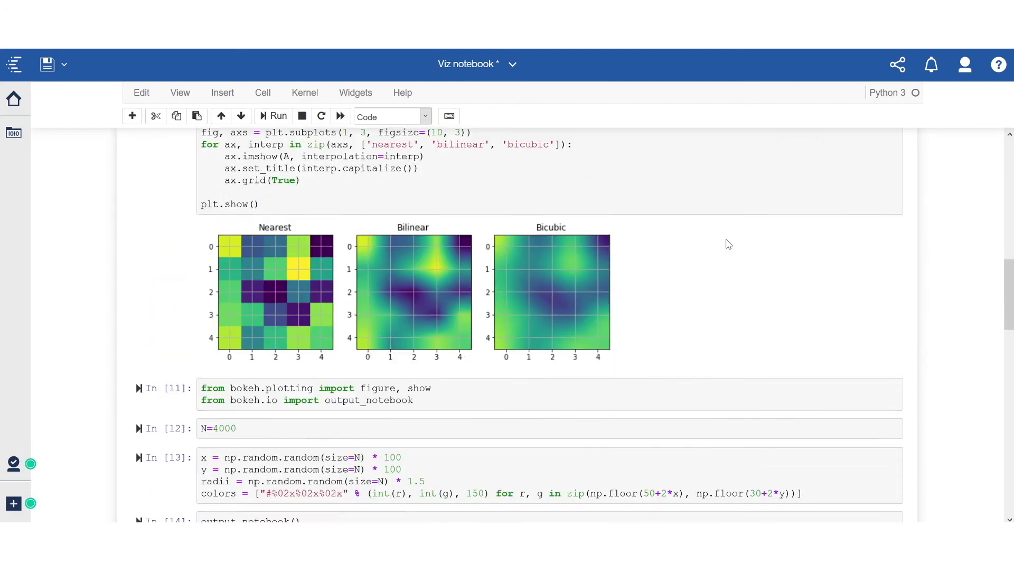
Step: Scroll from the Bokeh scatter output back up to the 3D surface plot cell In [9]
scroll(728, 244, down, 10)
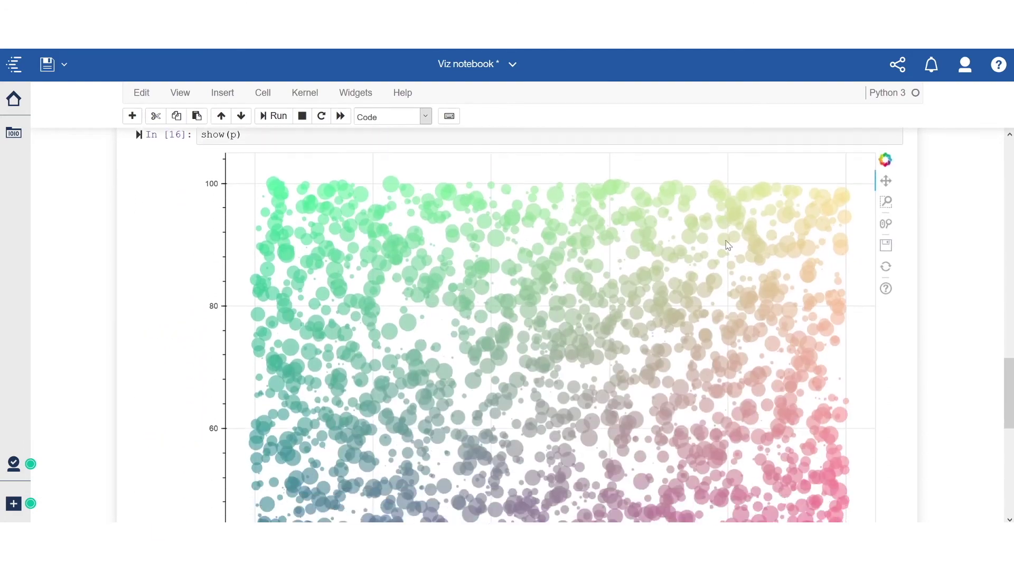
scroll(727, 243, down, 8)
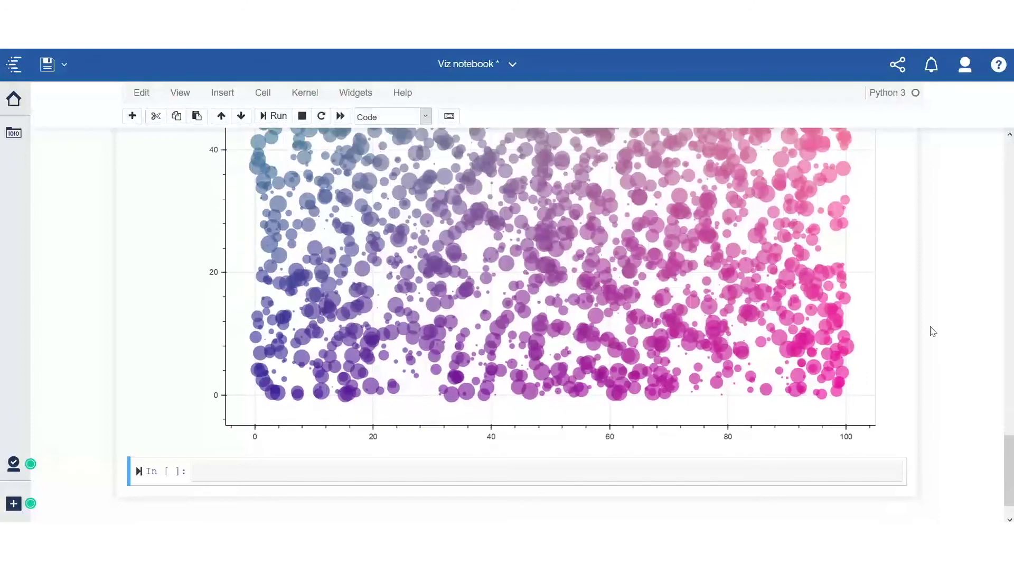
drag(1009, 470, 1009, 175)
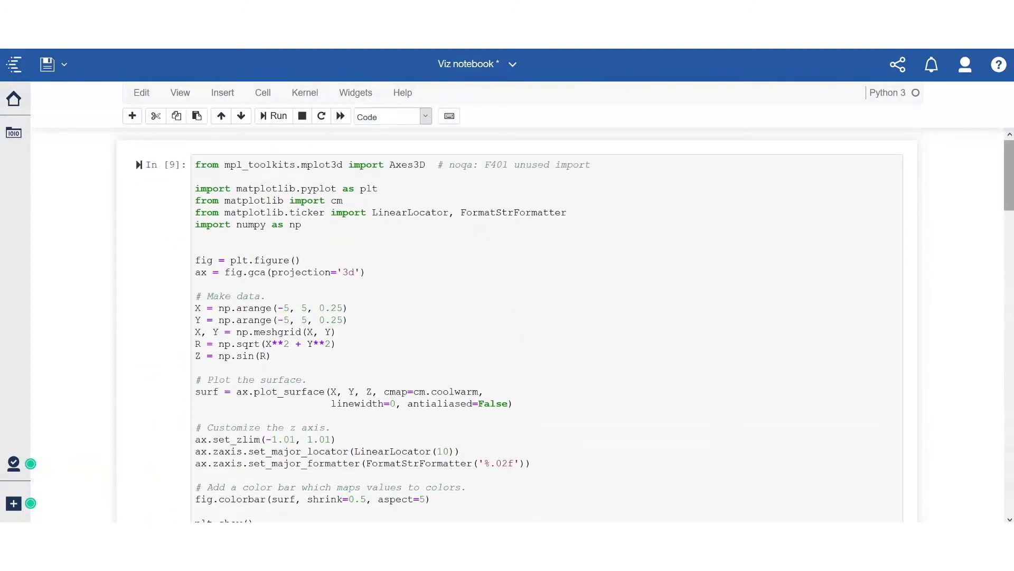
click(462, 77)
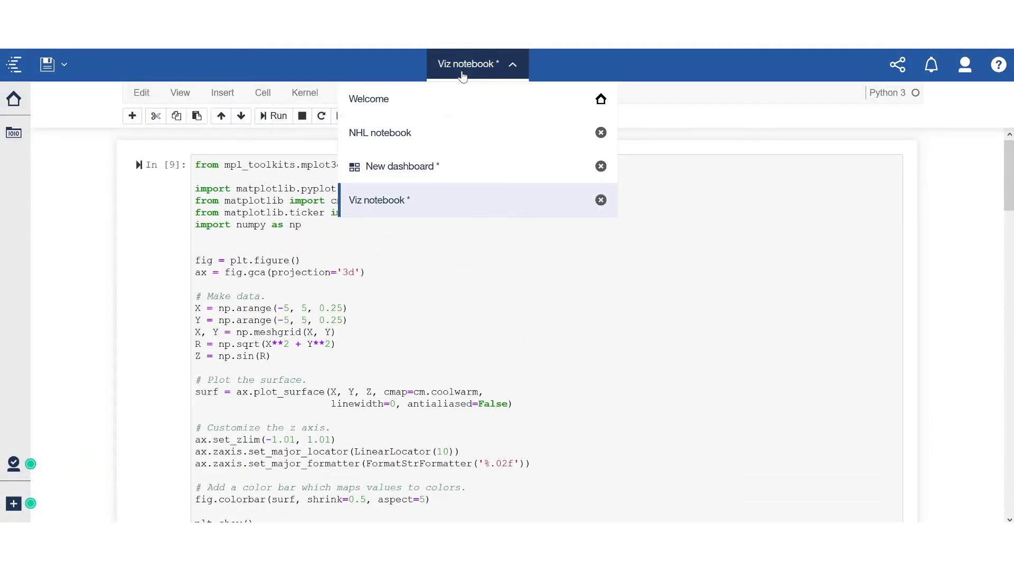
Step: Switch to the New dashboard and add a Notebook widget beside the line chart
click(439, 171)
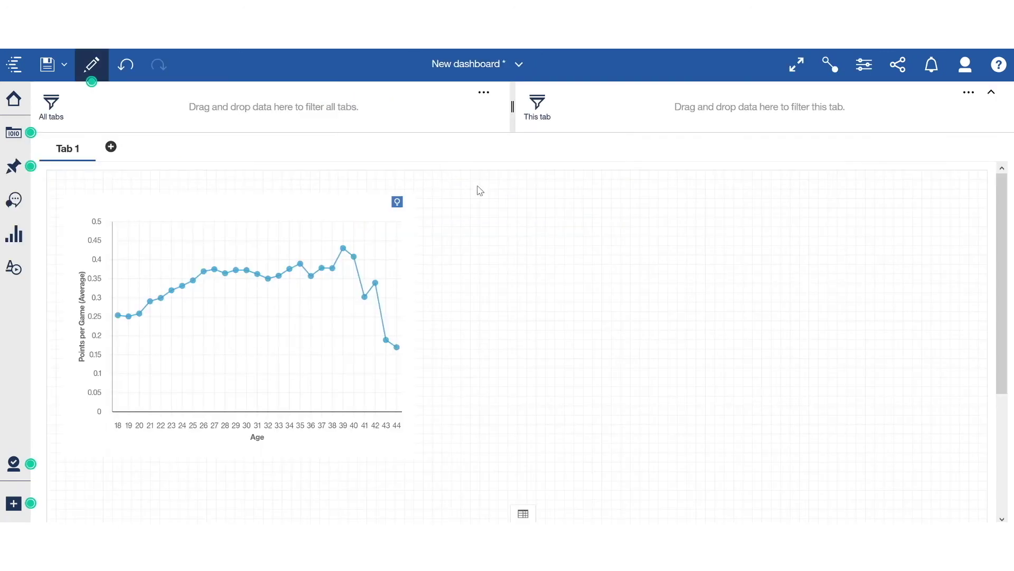
click(14, 270)
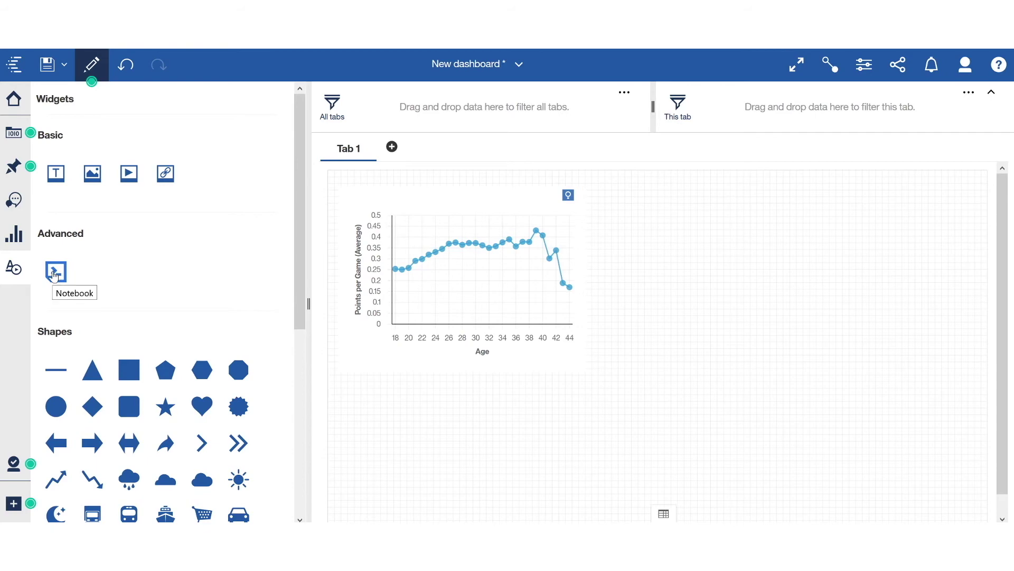
click(54, 275)
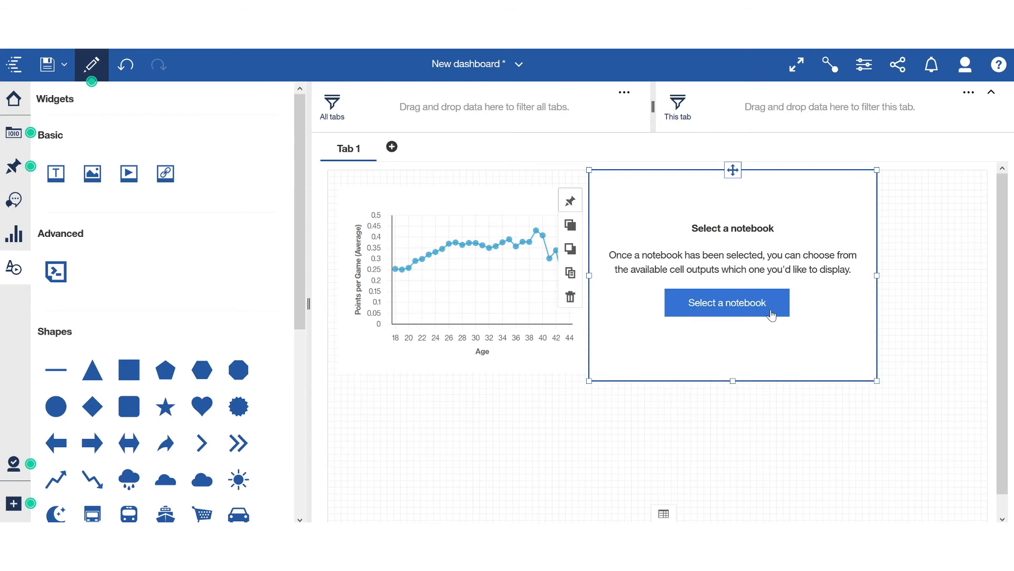
Step: Embed cell 5's bubble scatter plot from the Viz notebook, then stretch the widget taller
click(725, 299)
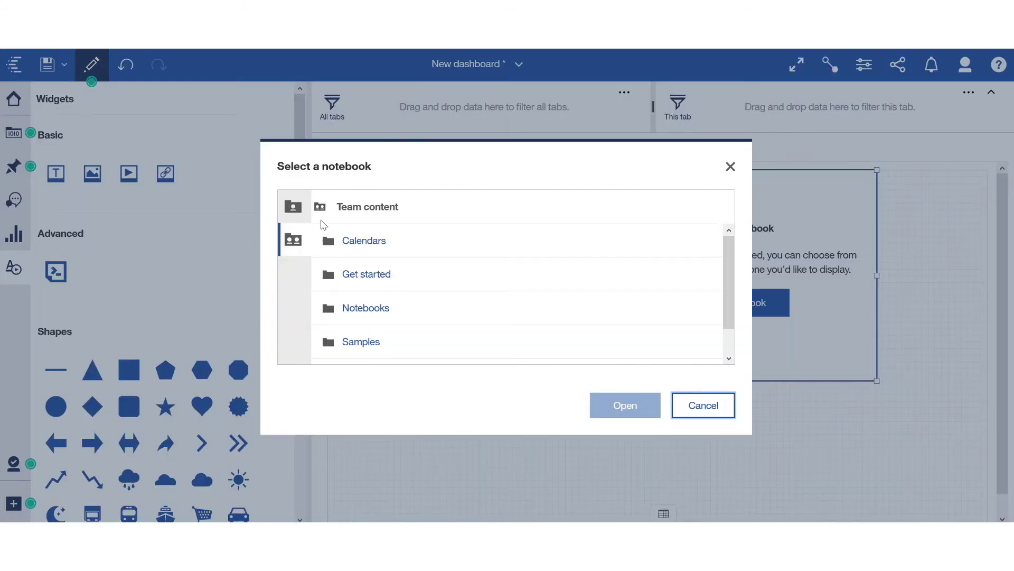
click(294, 208)
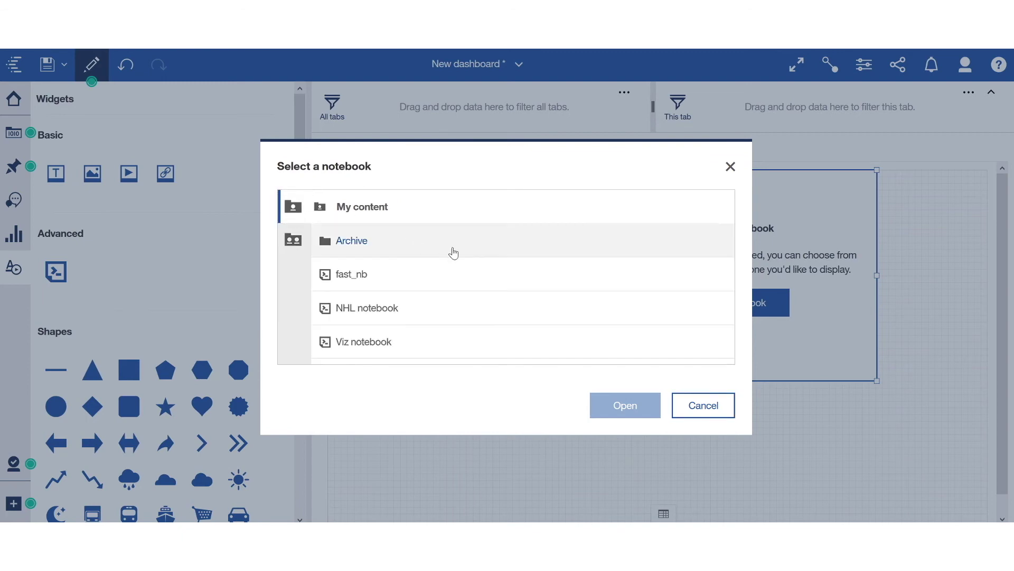
click(379, 348)
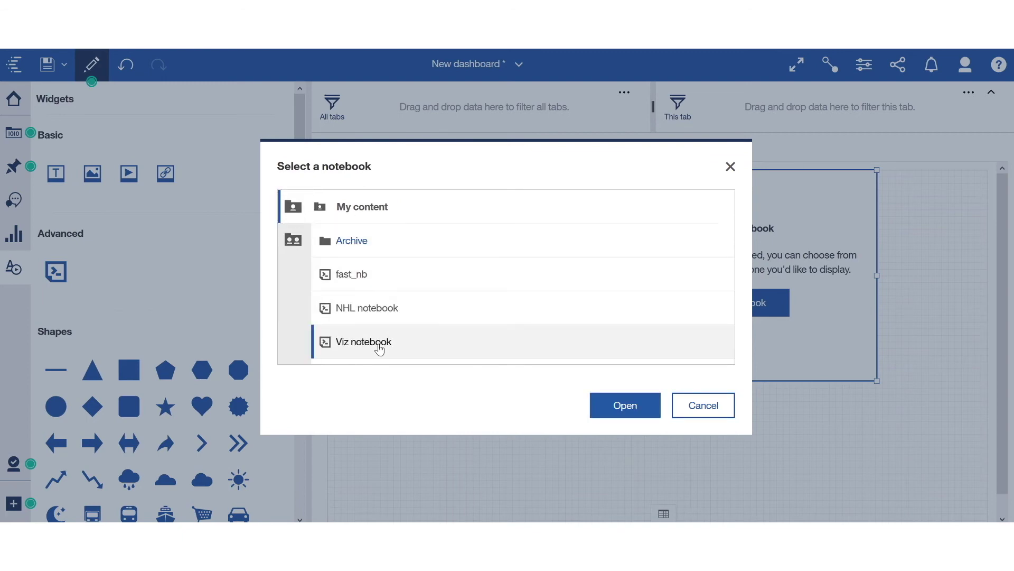
click(614, 413)
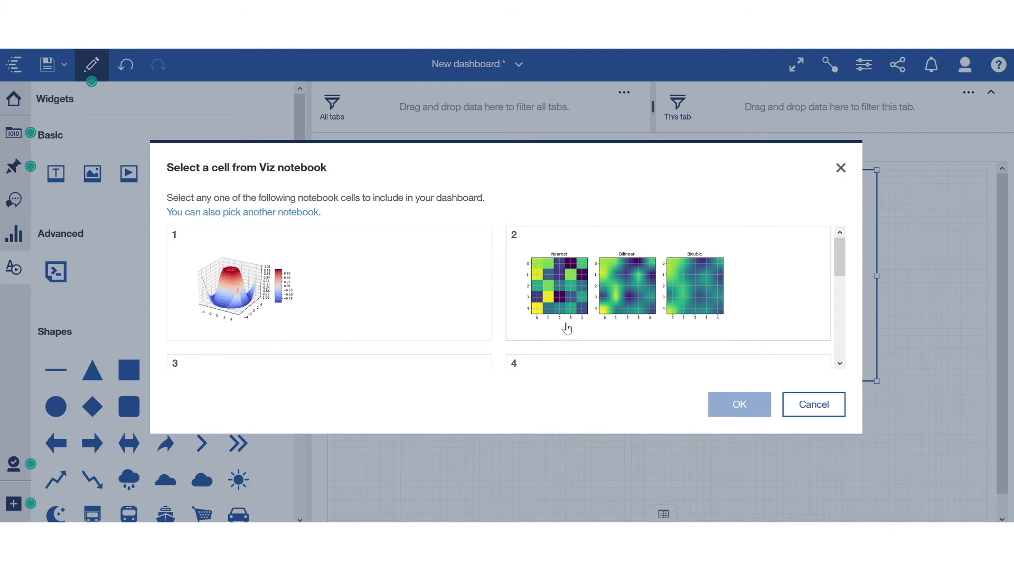
scroll(567, 328, down, 5)
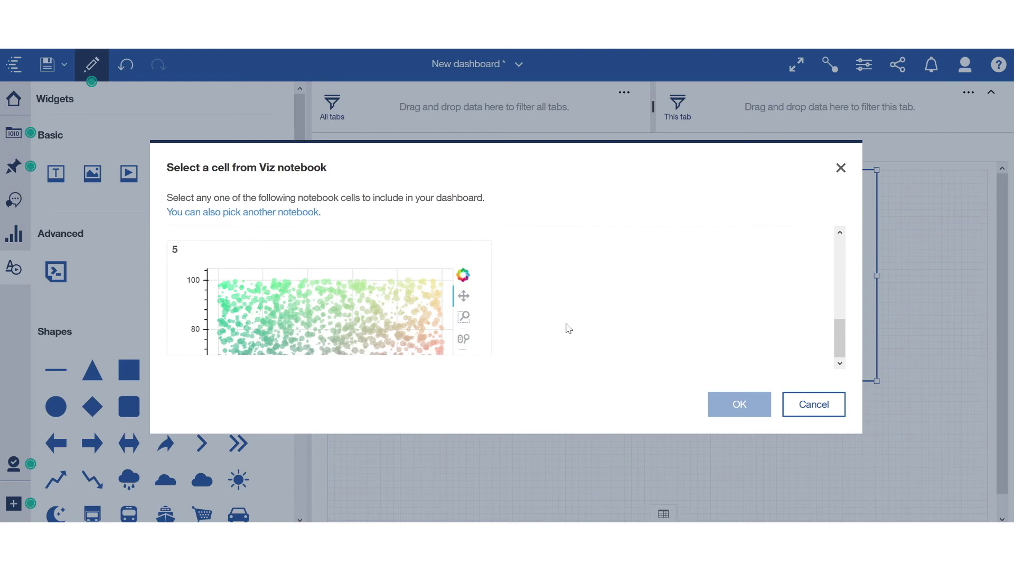
click(356, 315)
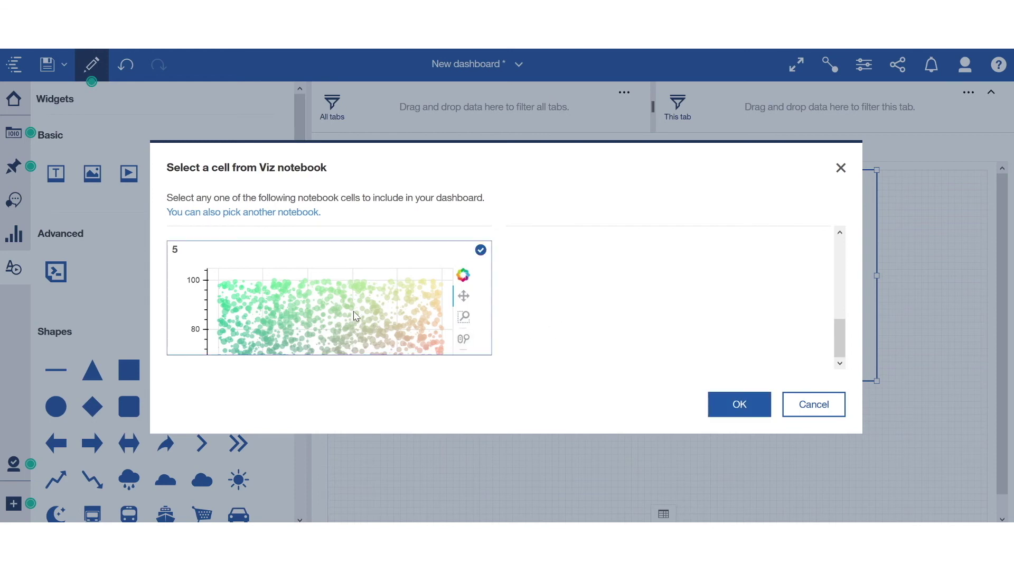
click(740, 406)
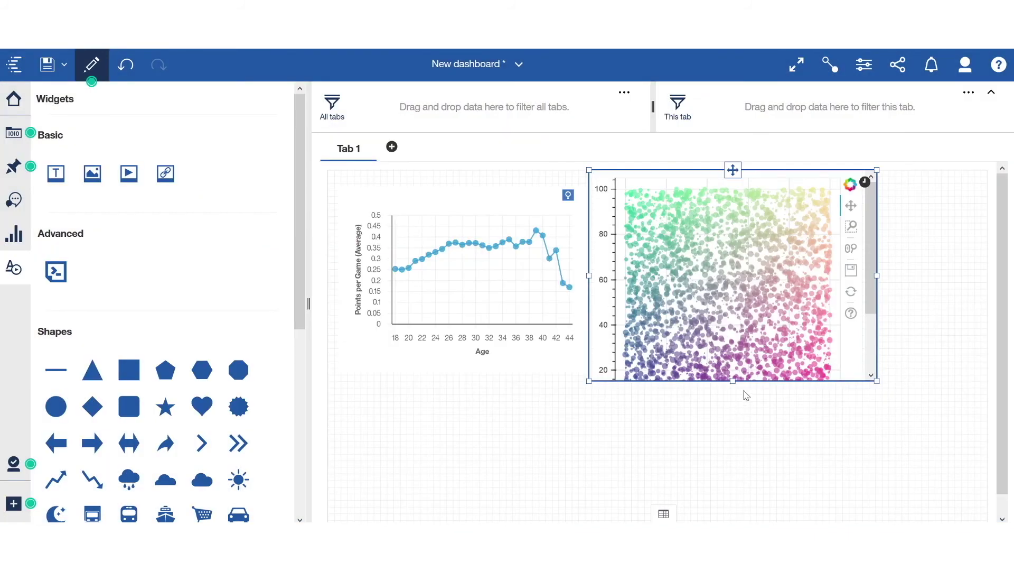
drag(733, 380, 742, 471)
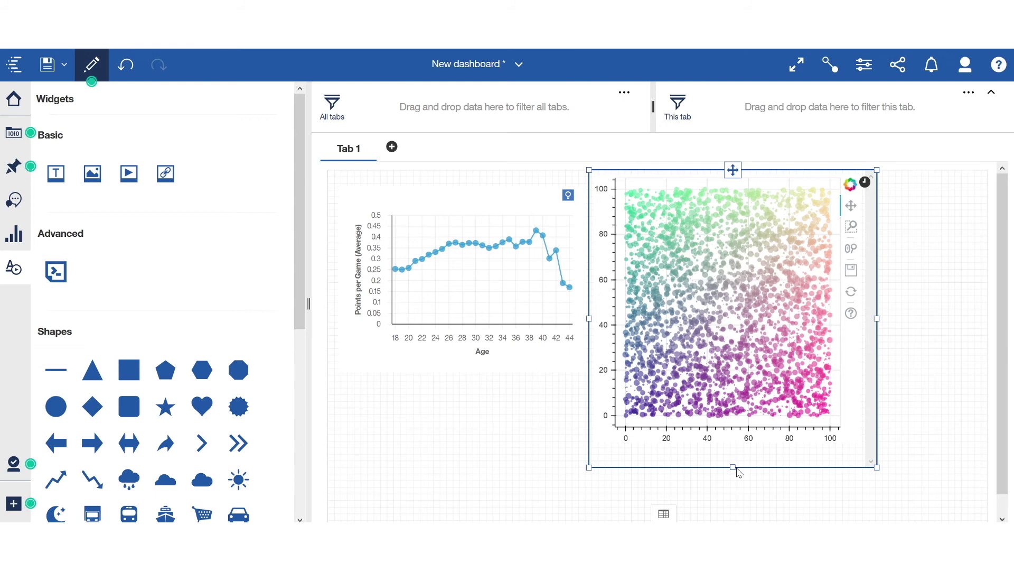
Step: Close the Widgets panel so both charts fill the dashboard canvas
mouse_move(867, 182)
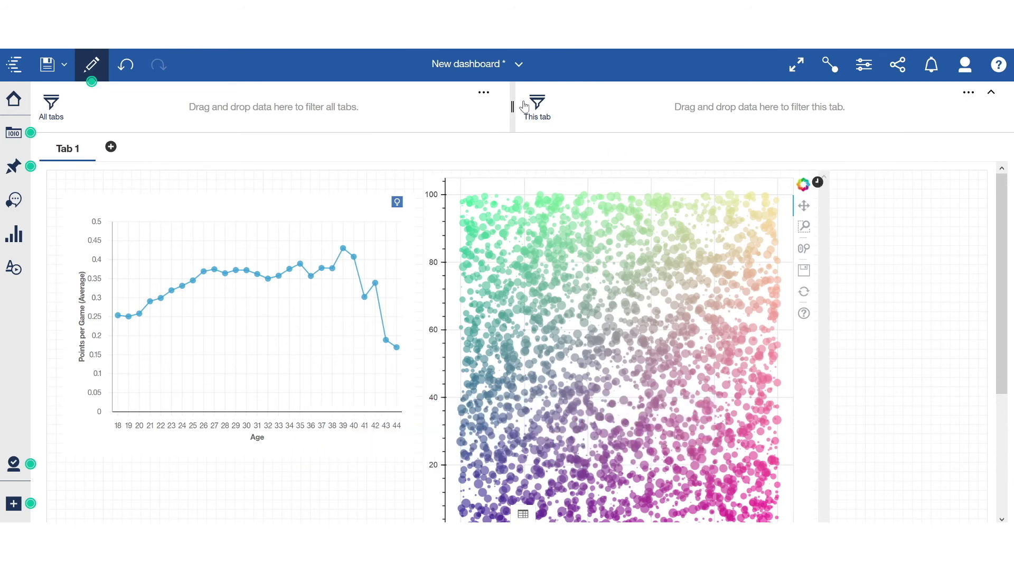
Step: From the Welcome page, upload census.ipynb by dropping it in from File Explorer
click(511, 74)
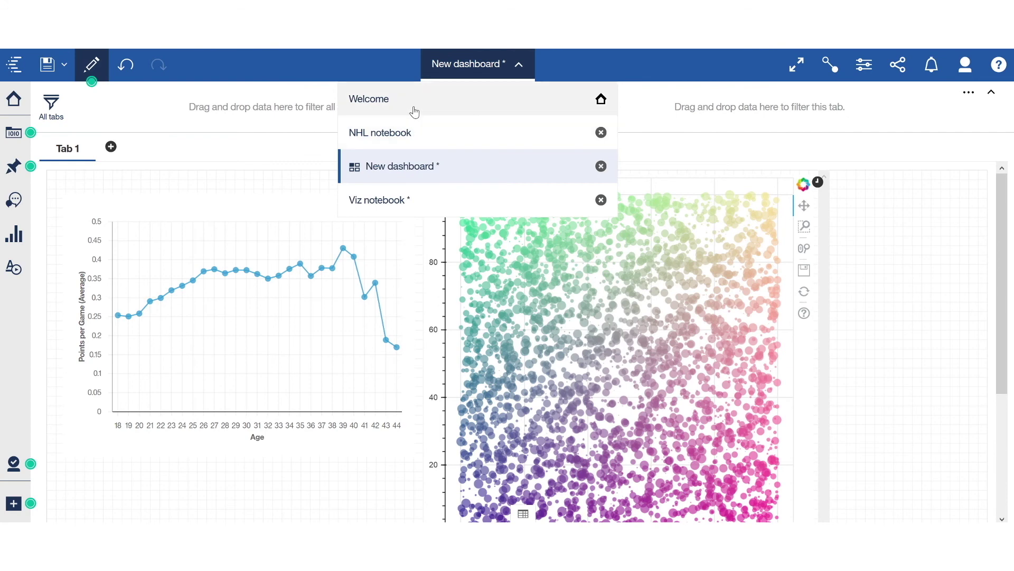
click(415, 108)
scroll(608, 299, down, 3)
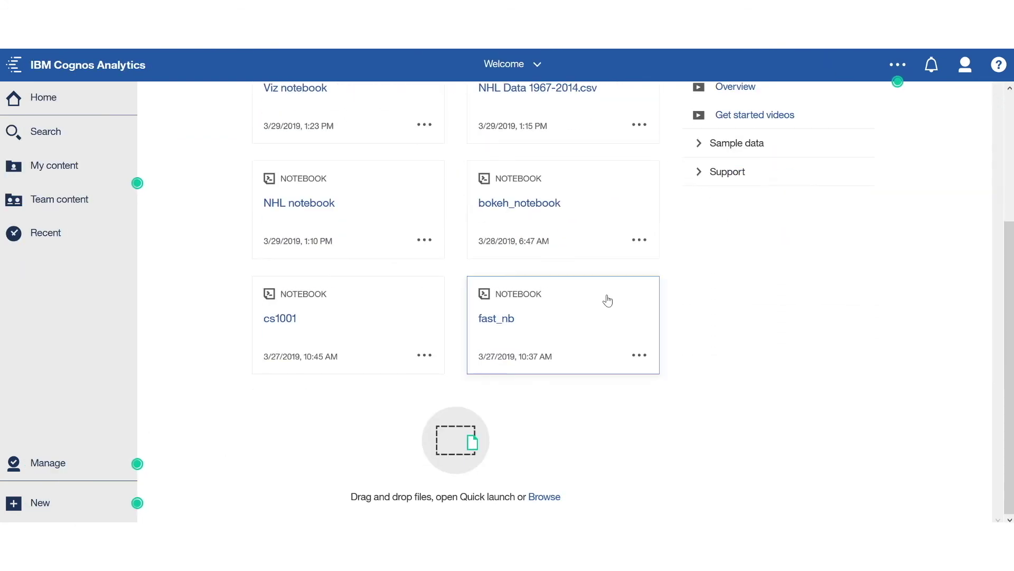
key(alt+Tab)
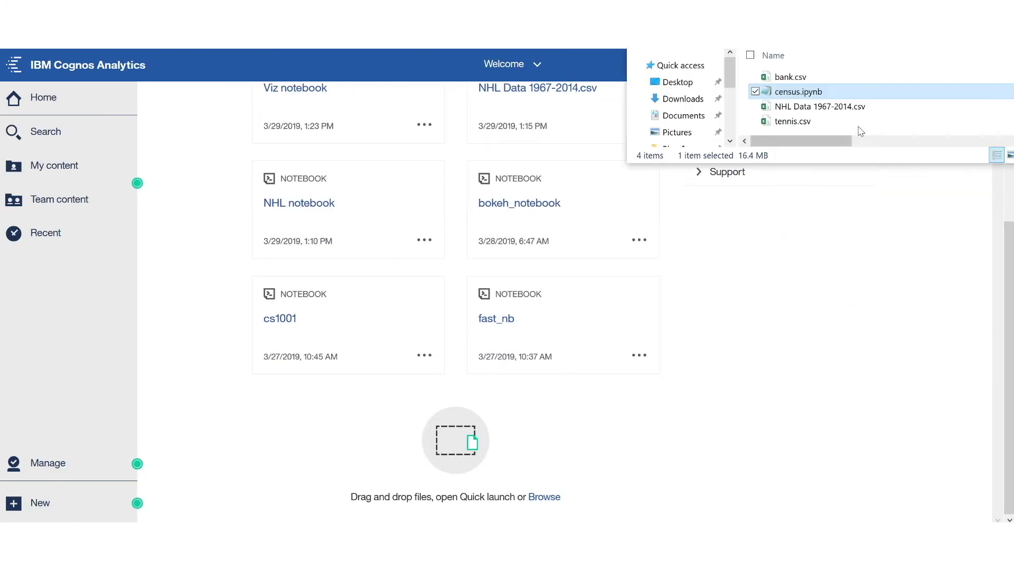
drag(804, 99, 865, 499)
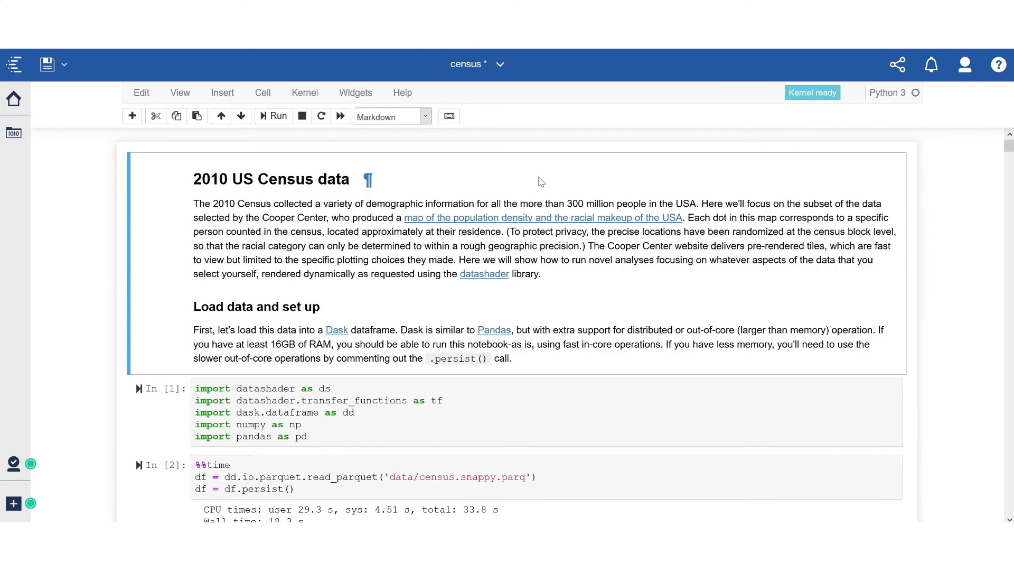
Step: Scroll past the grayscale plots to the fire-colormap US population density map
scroll(541, 182, down, 6)
scroll(547, 189, down, 15)
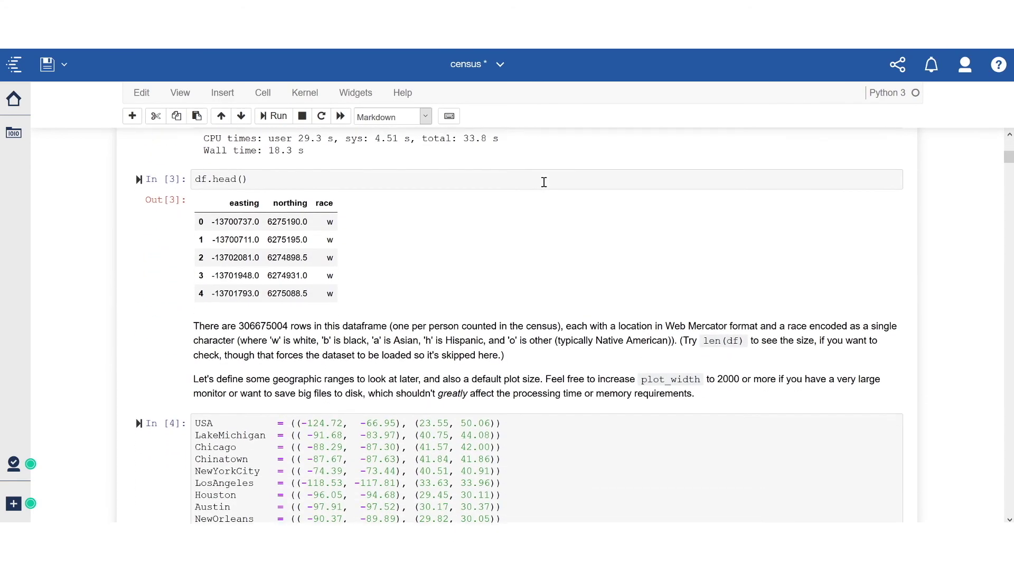
scroll(549, 195, down, 20)
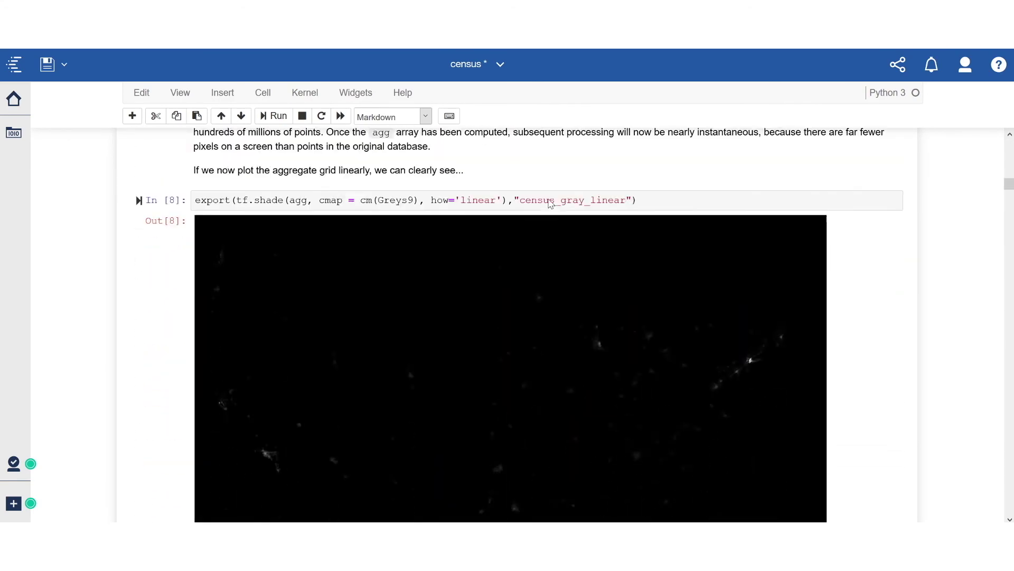
scroll(550, 201, down, 20)
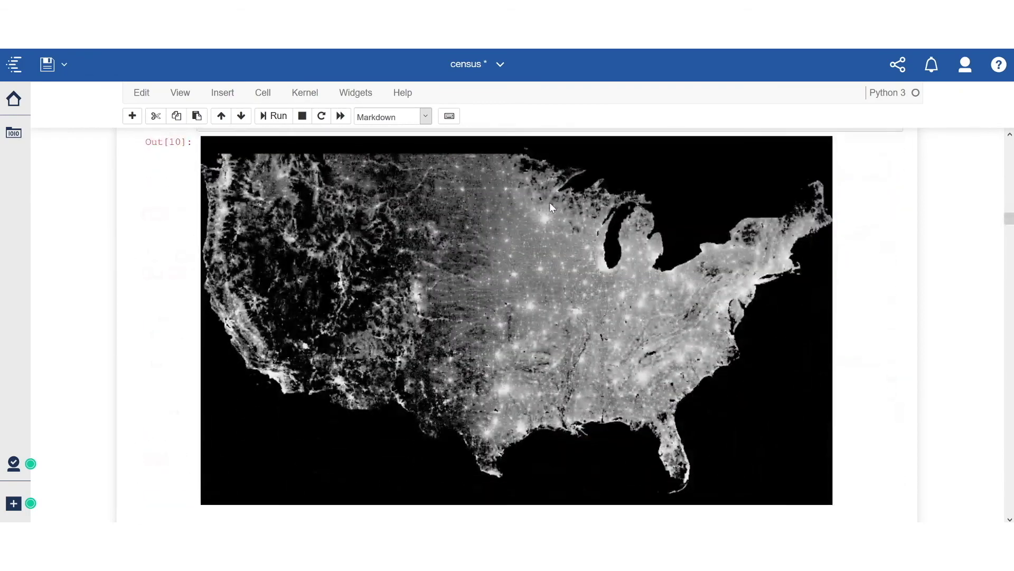
scroll(551, 202, down, 12)
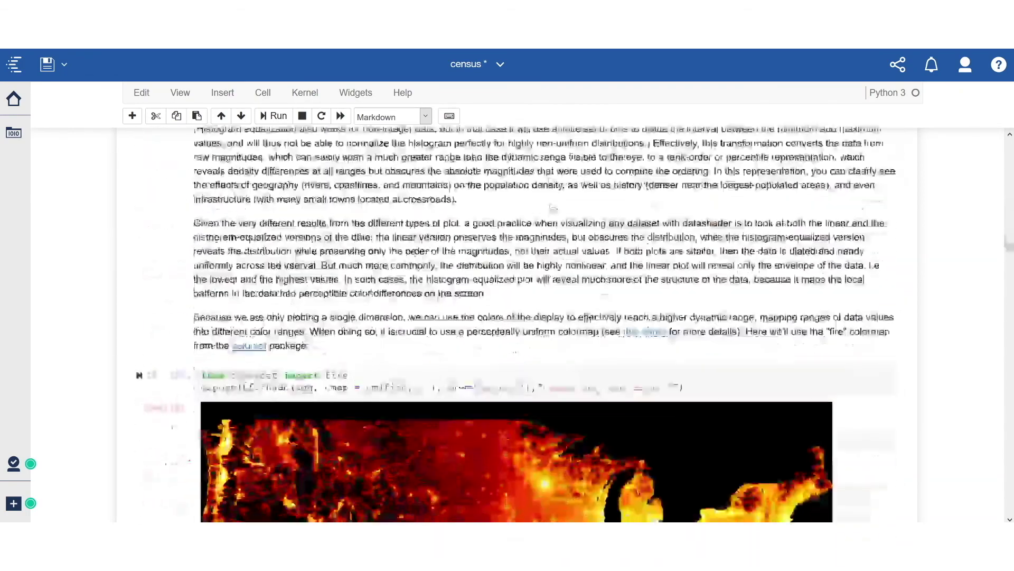